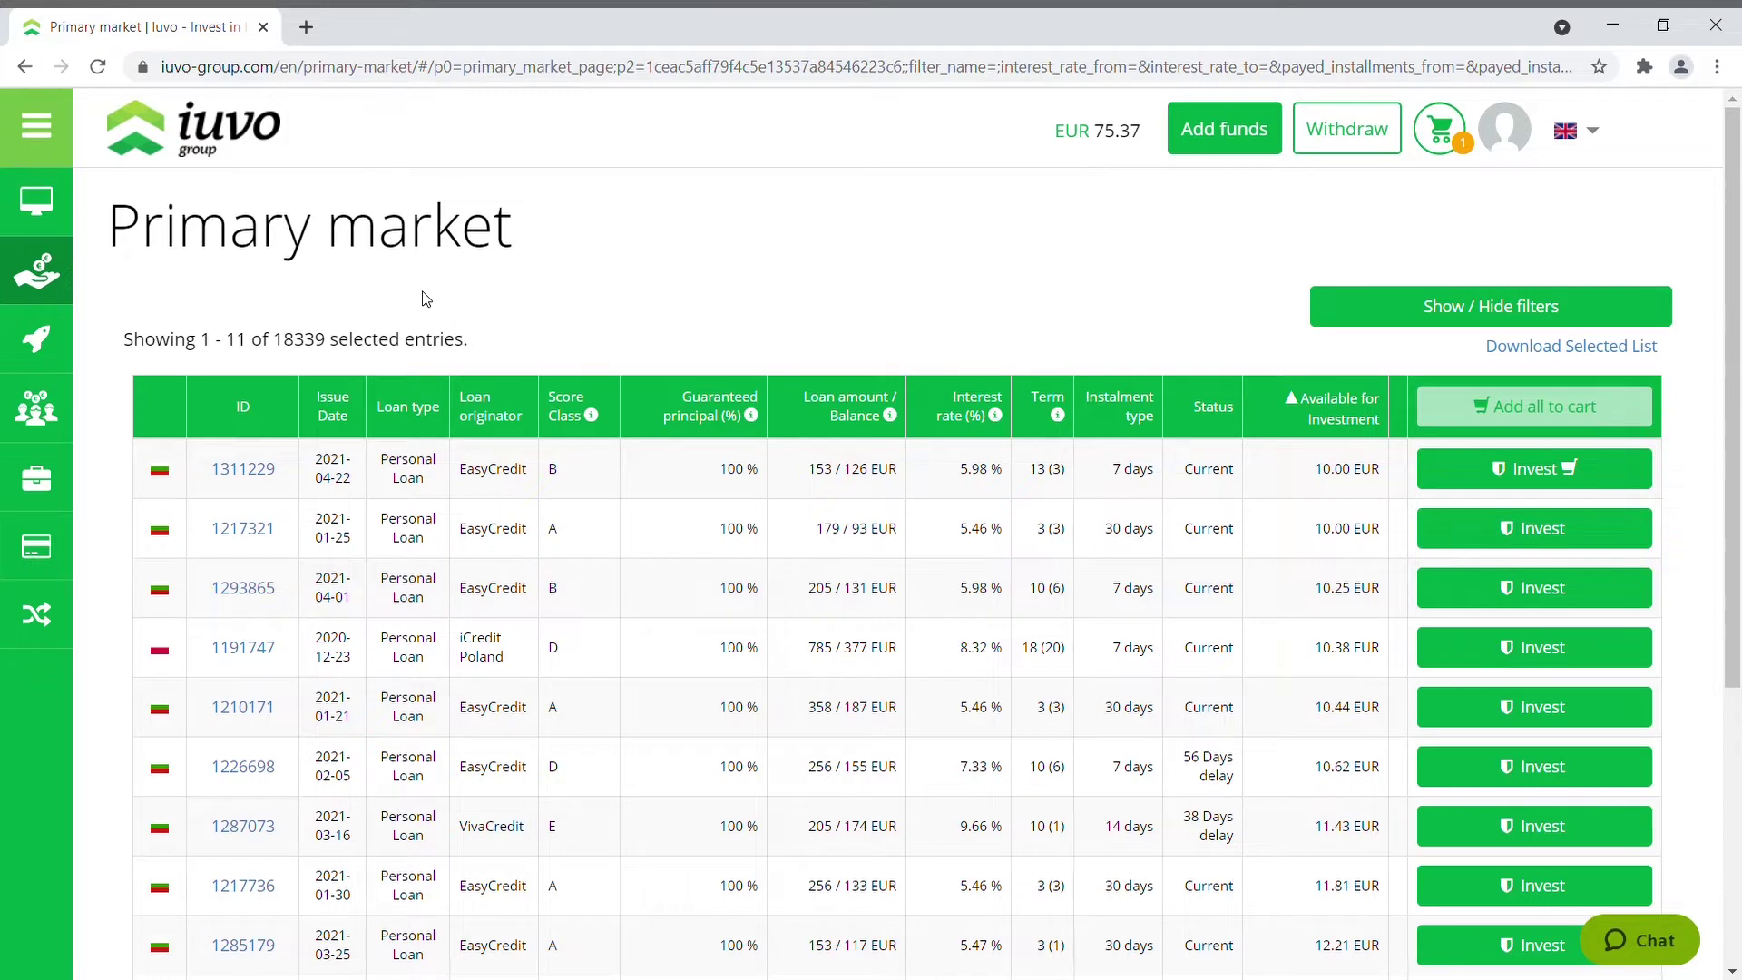
click(265, 480)
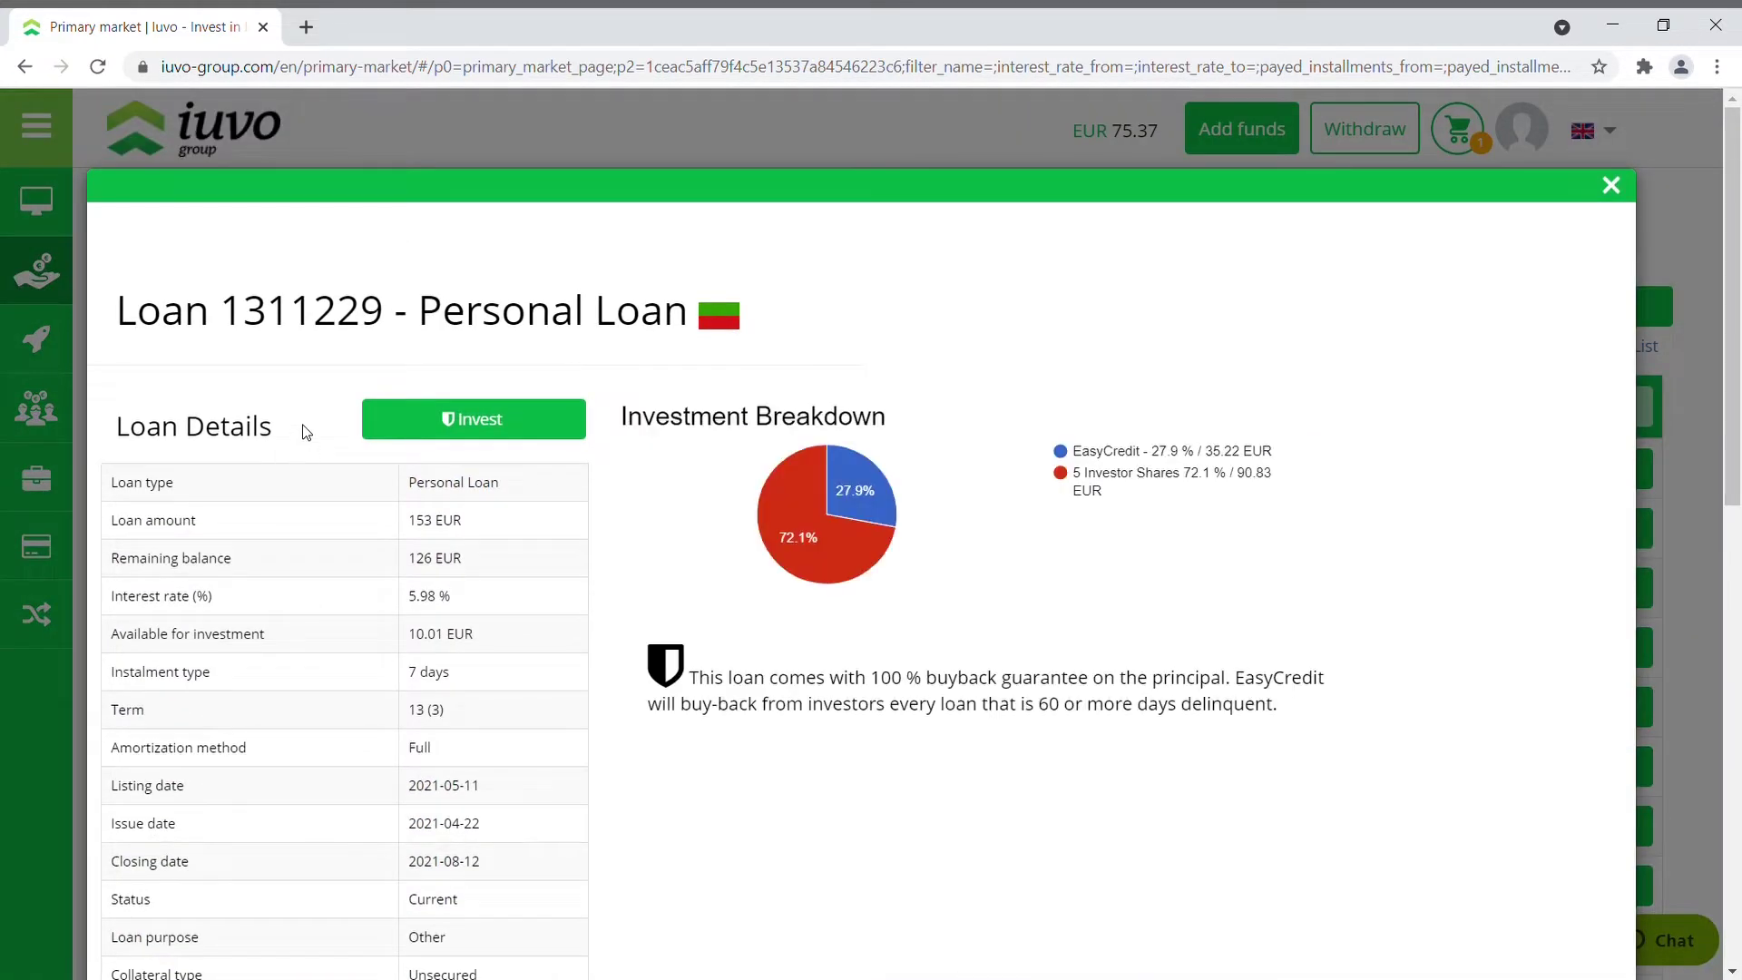
scroll(243, 535, down, 3)
scroll(240, 567, down, 8)
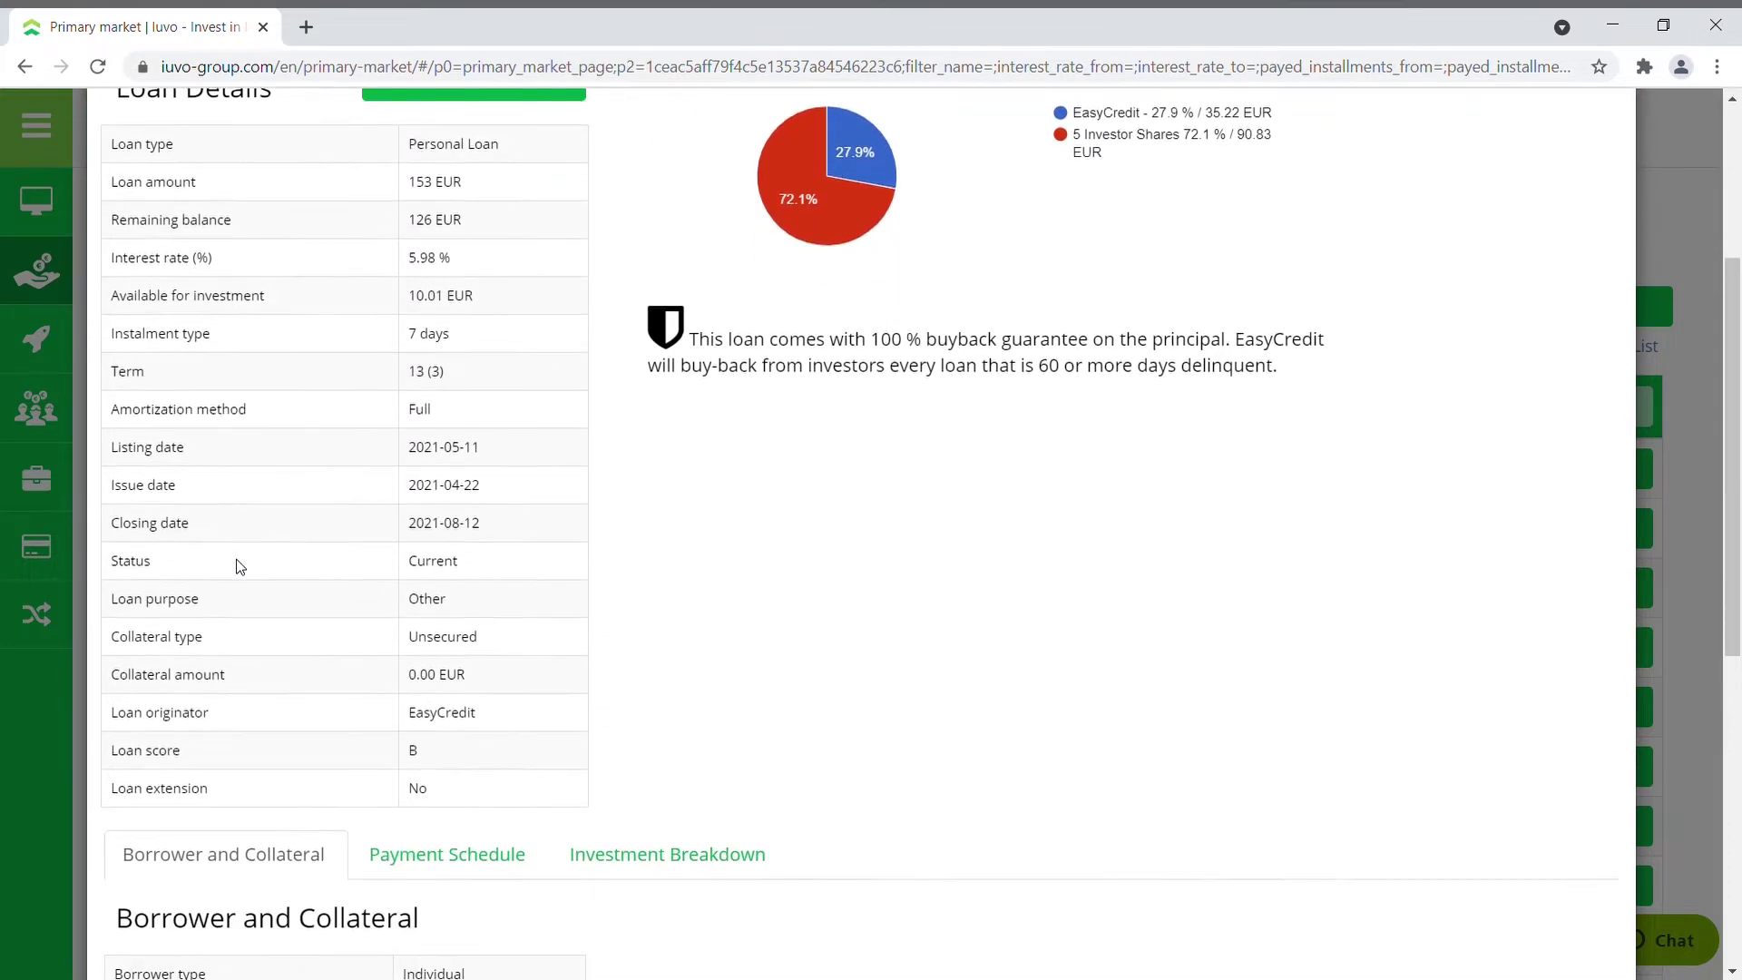
scroll(241, 567, down, 1)
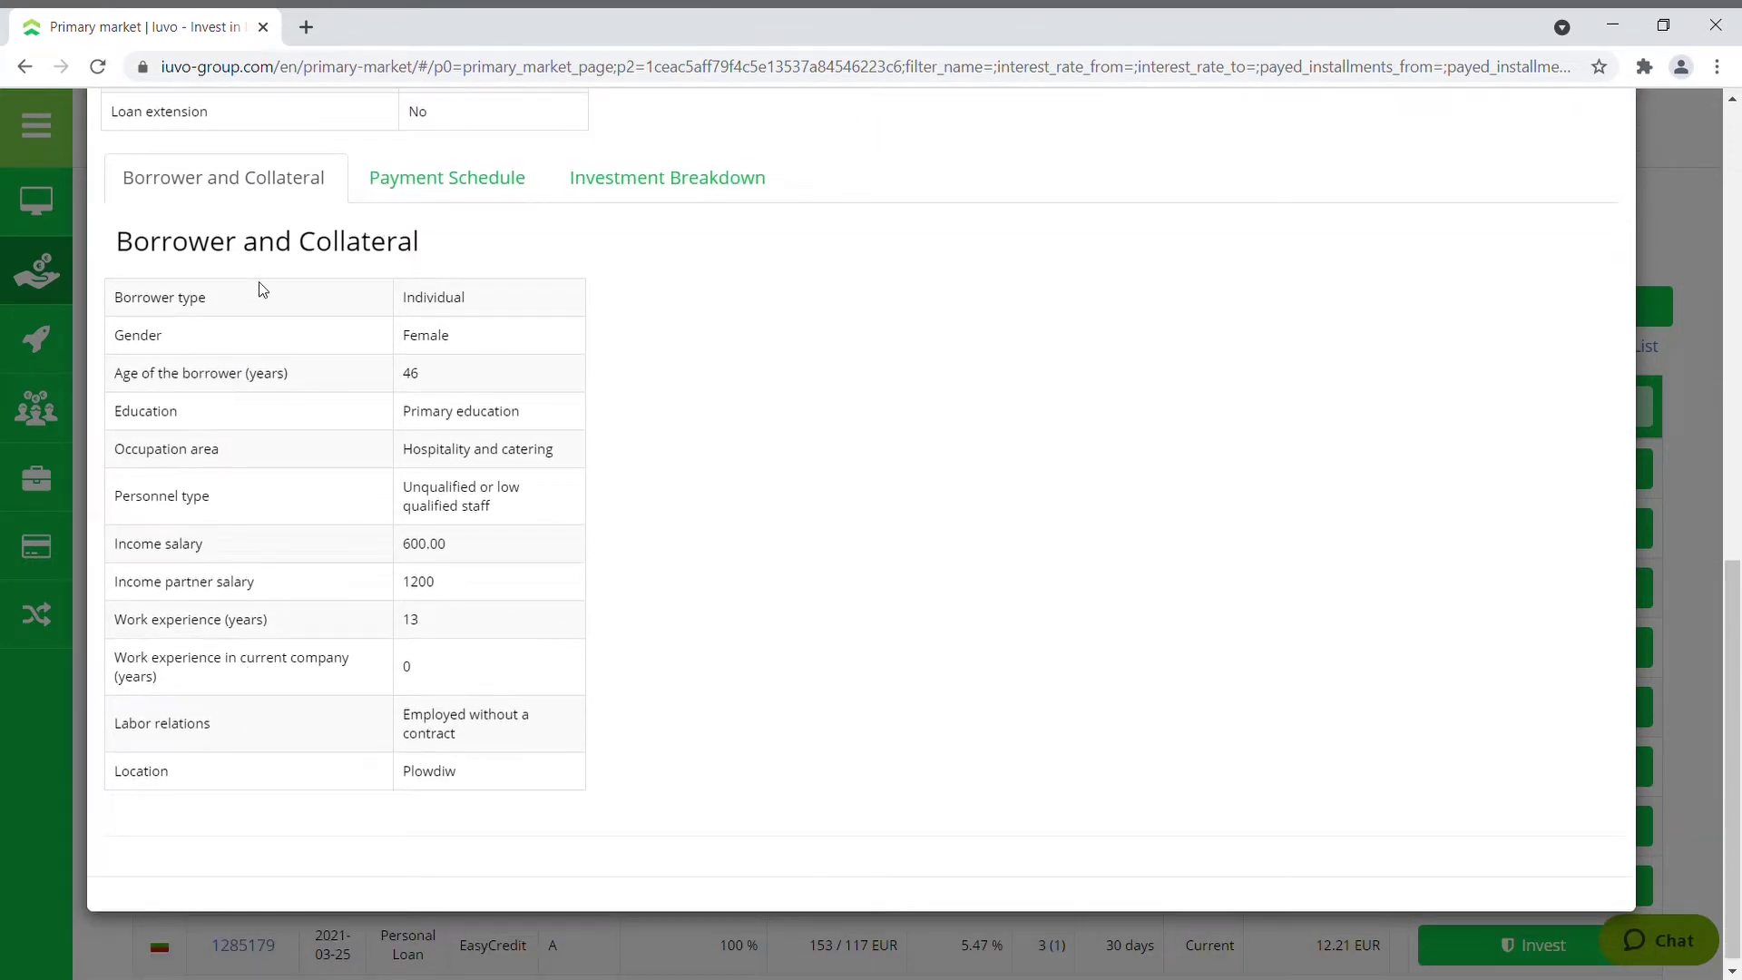
click(444, 190)
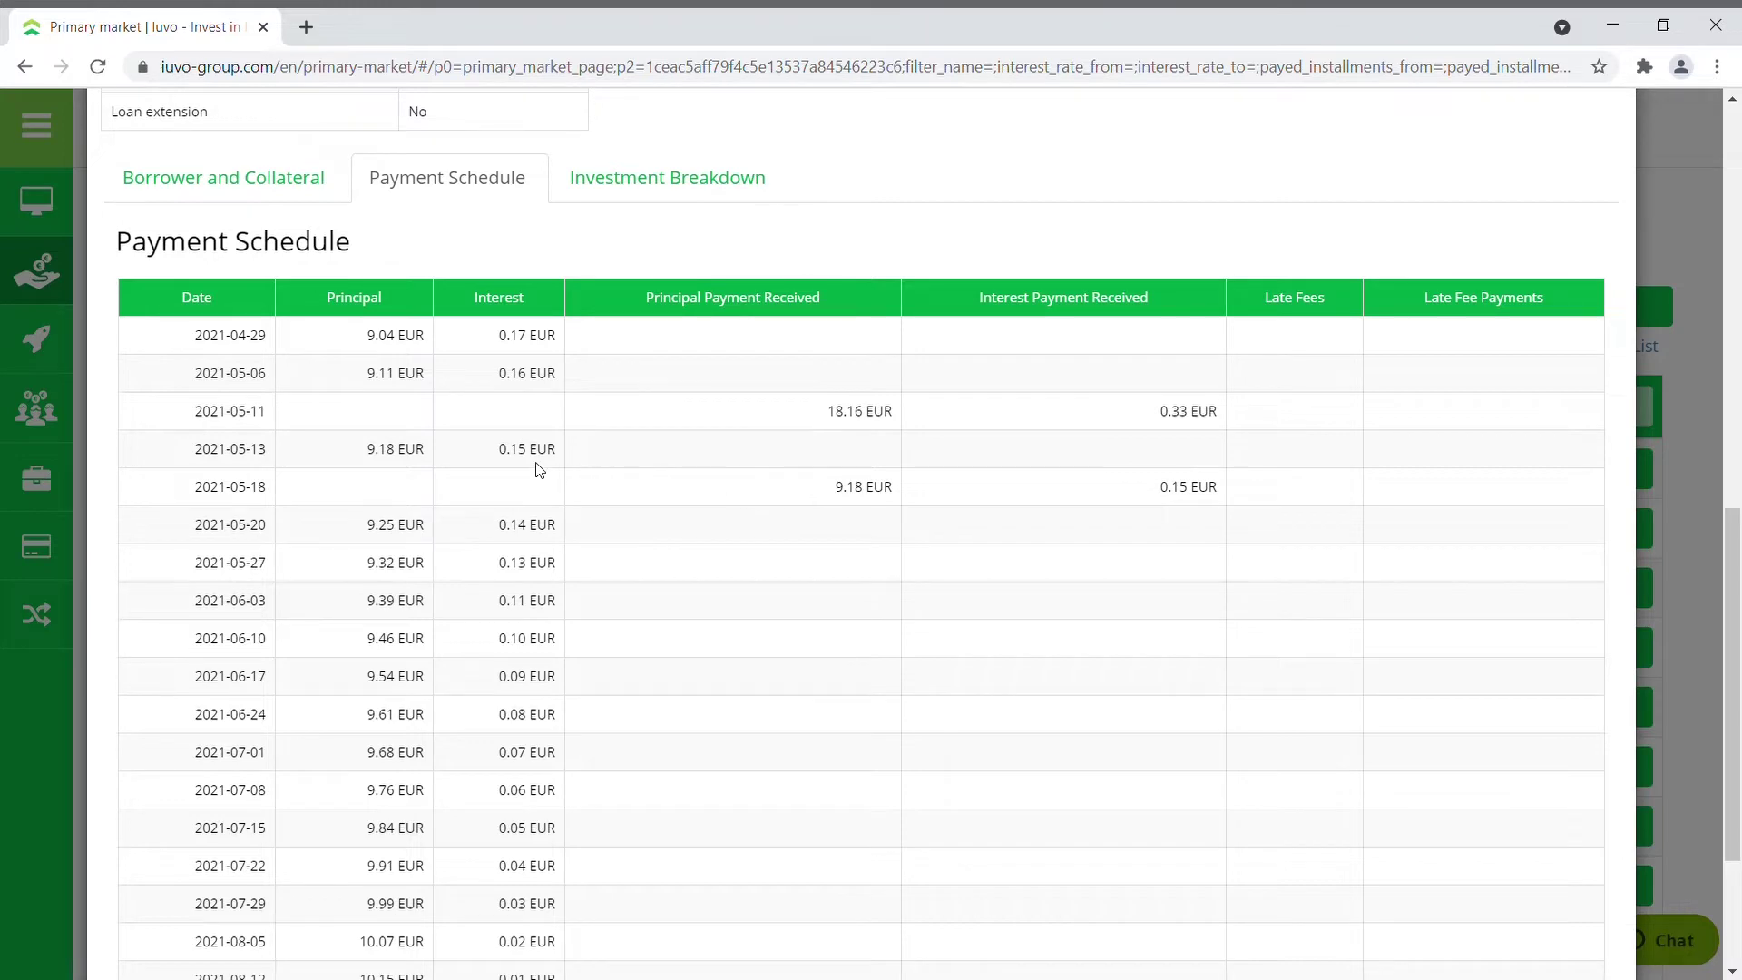
scroll(359, 399, down, 3)
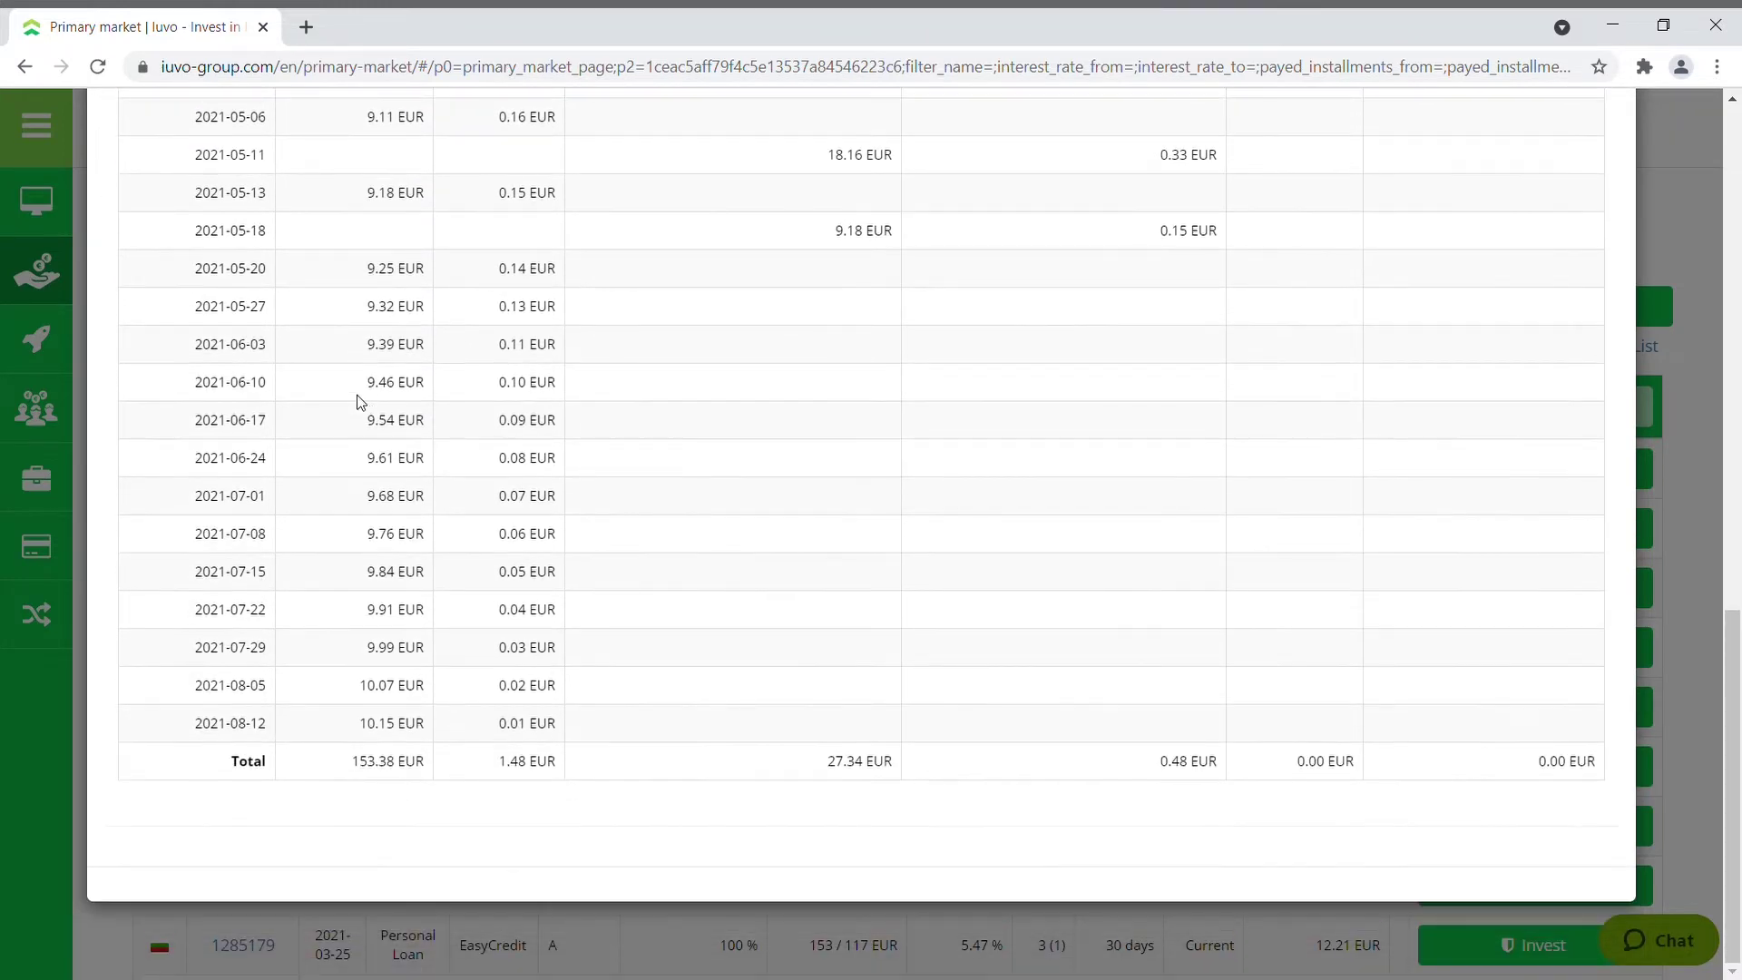
scroll(359, 399, up, 5)
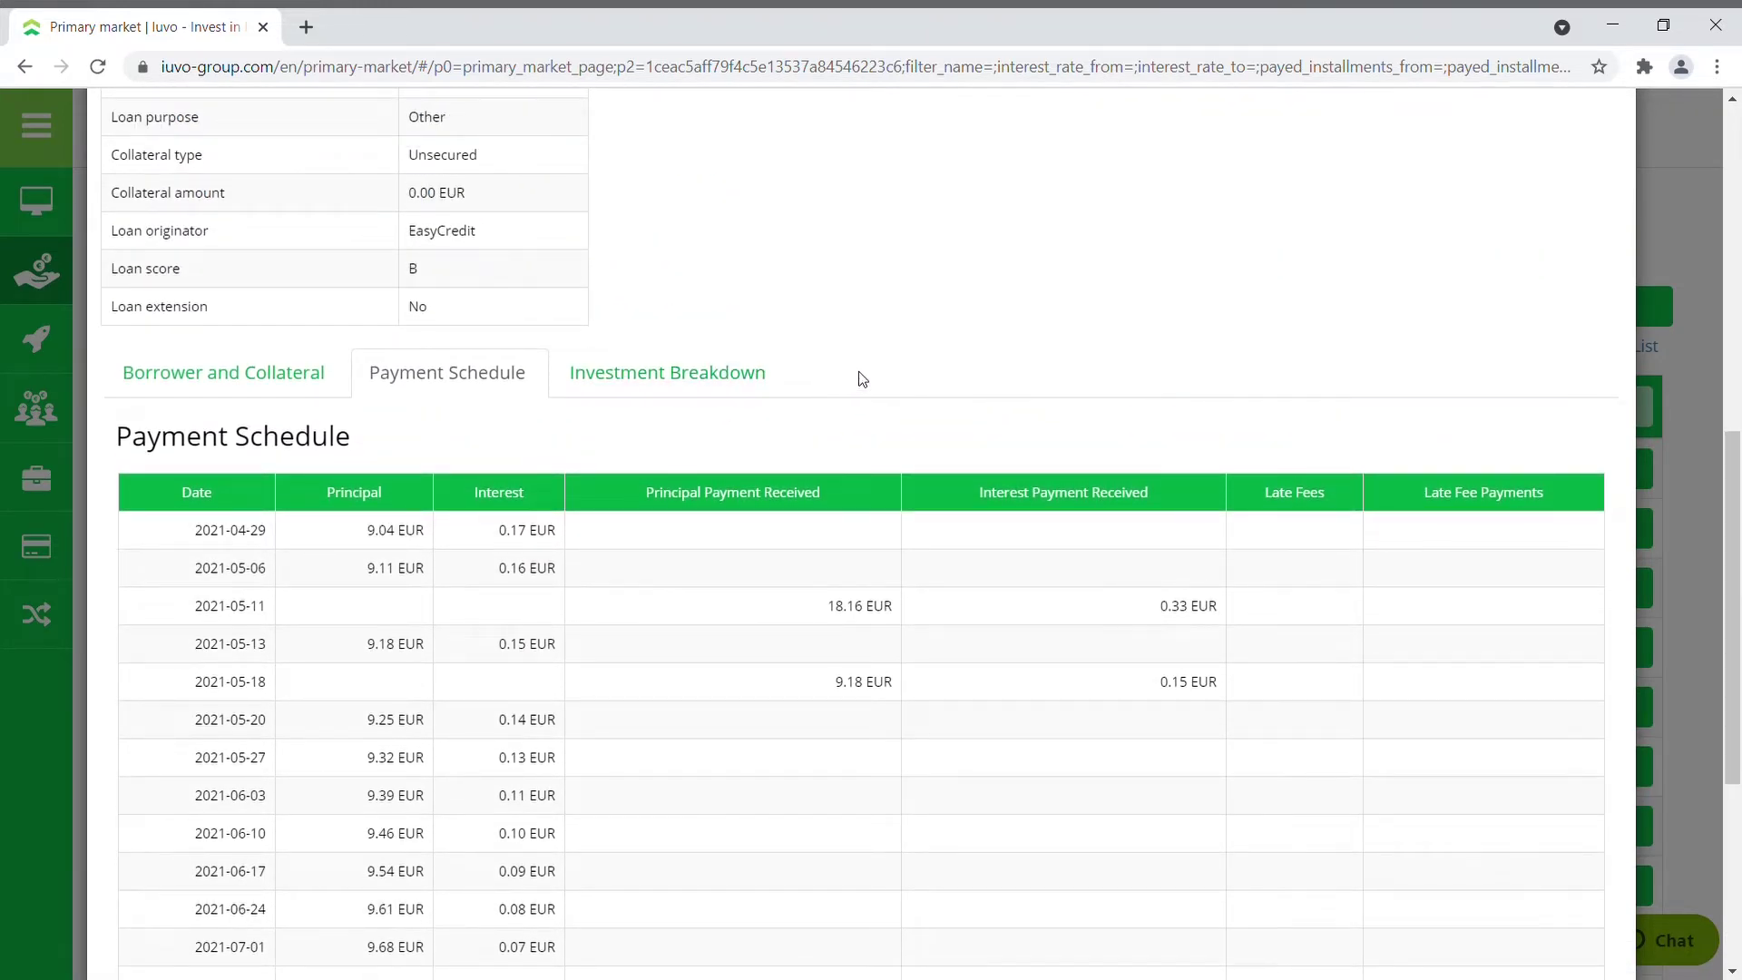
scroll(907, 378, up, 9)
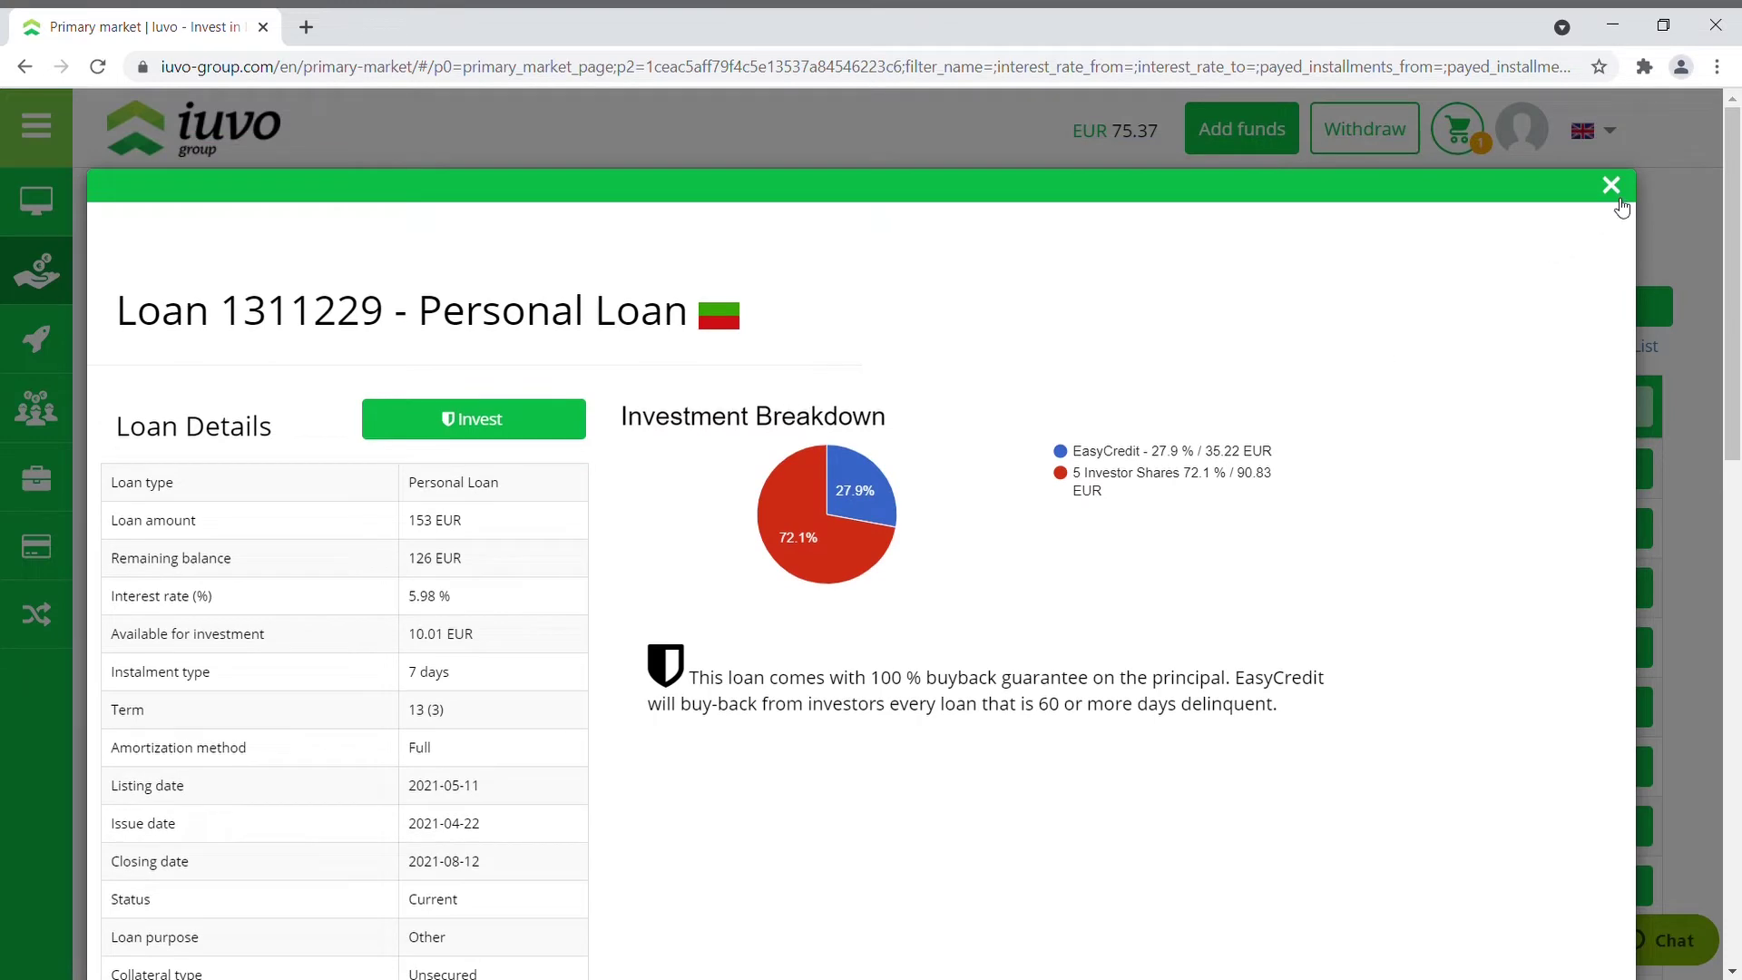
click(1611, 186)
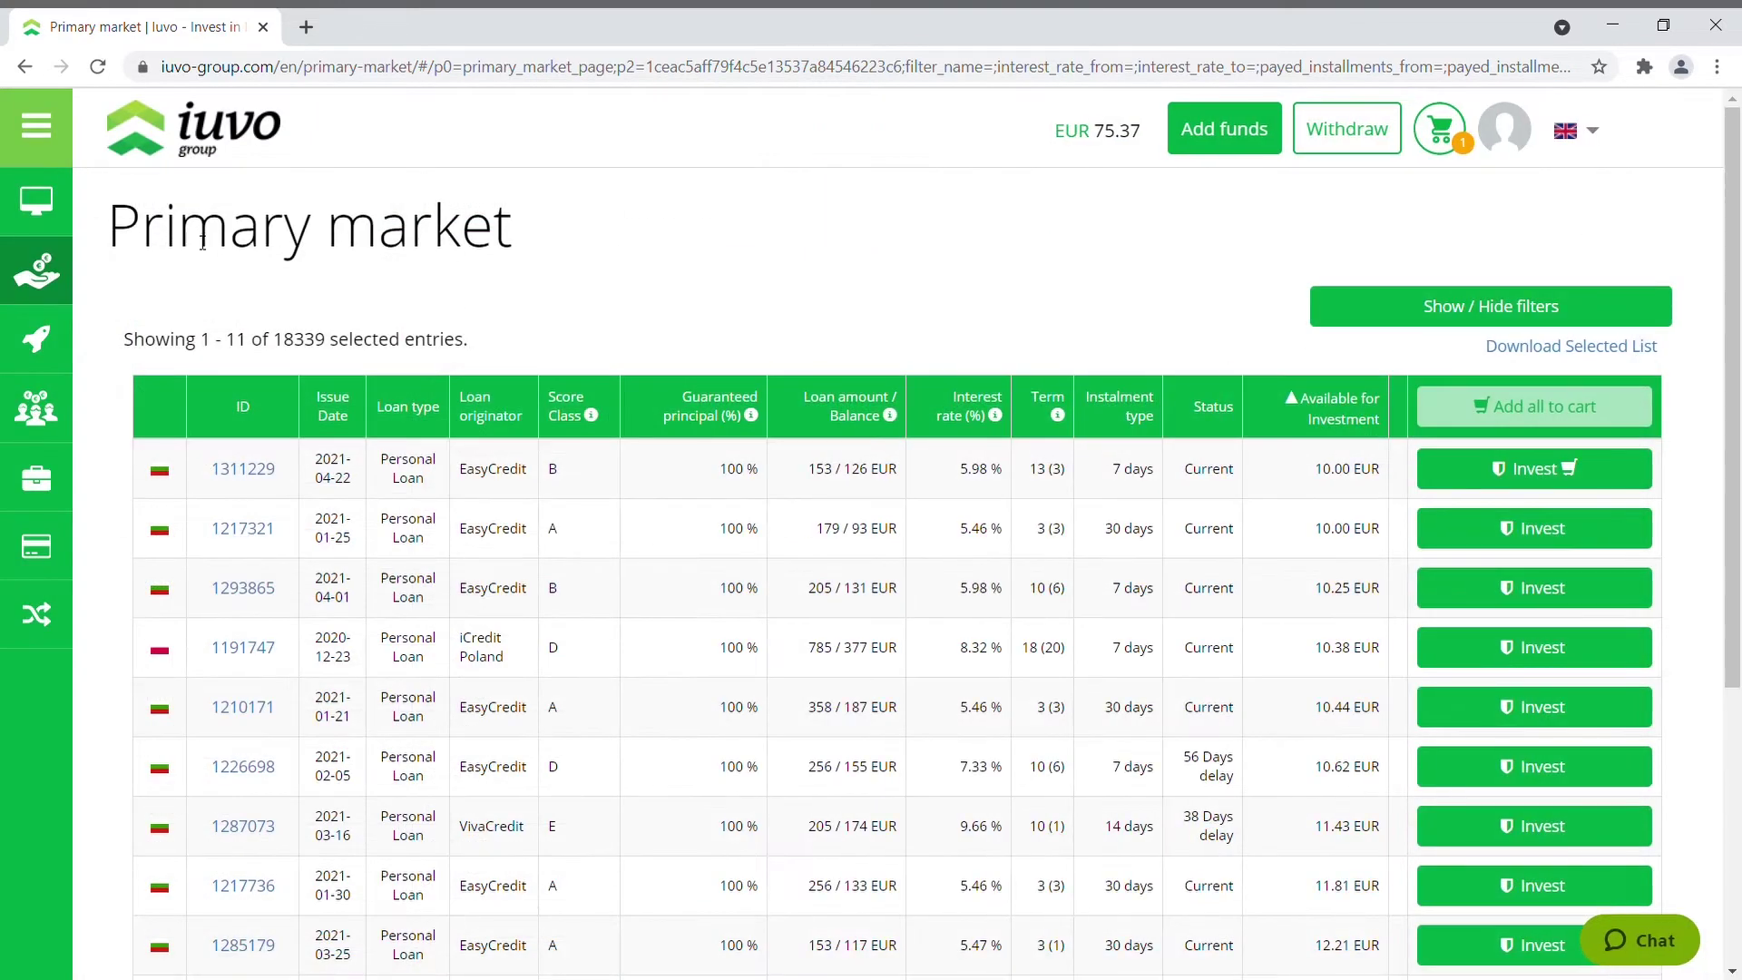
Reload the primary market loan list and filter it to loans in EUR
click(63, 274)
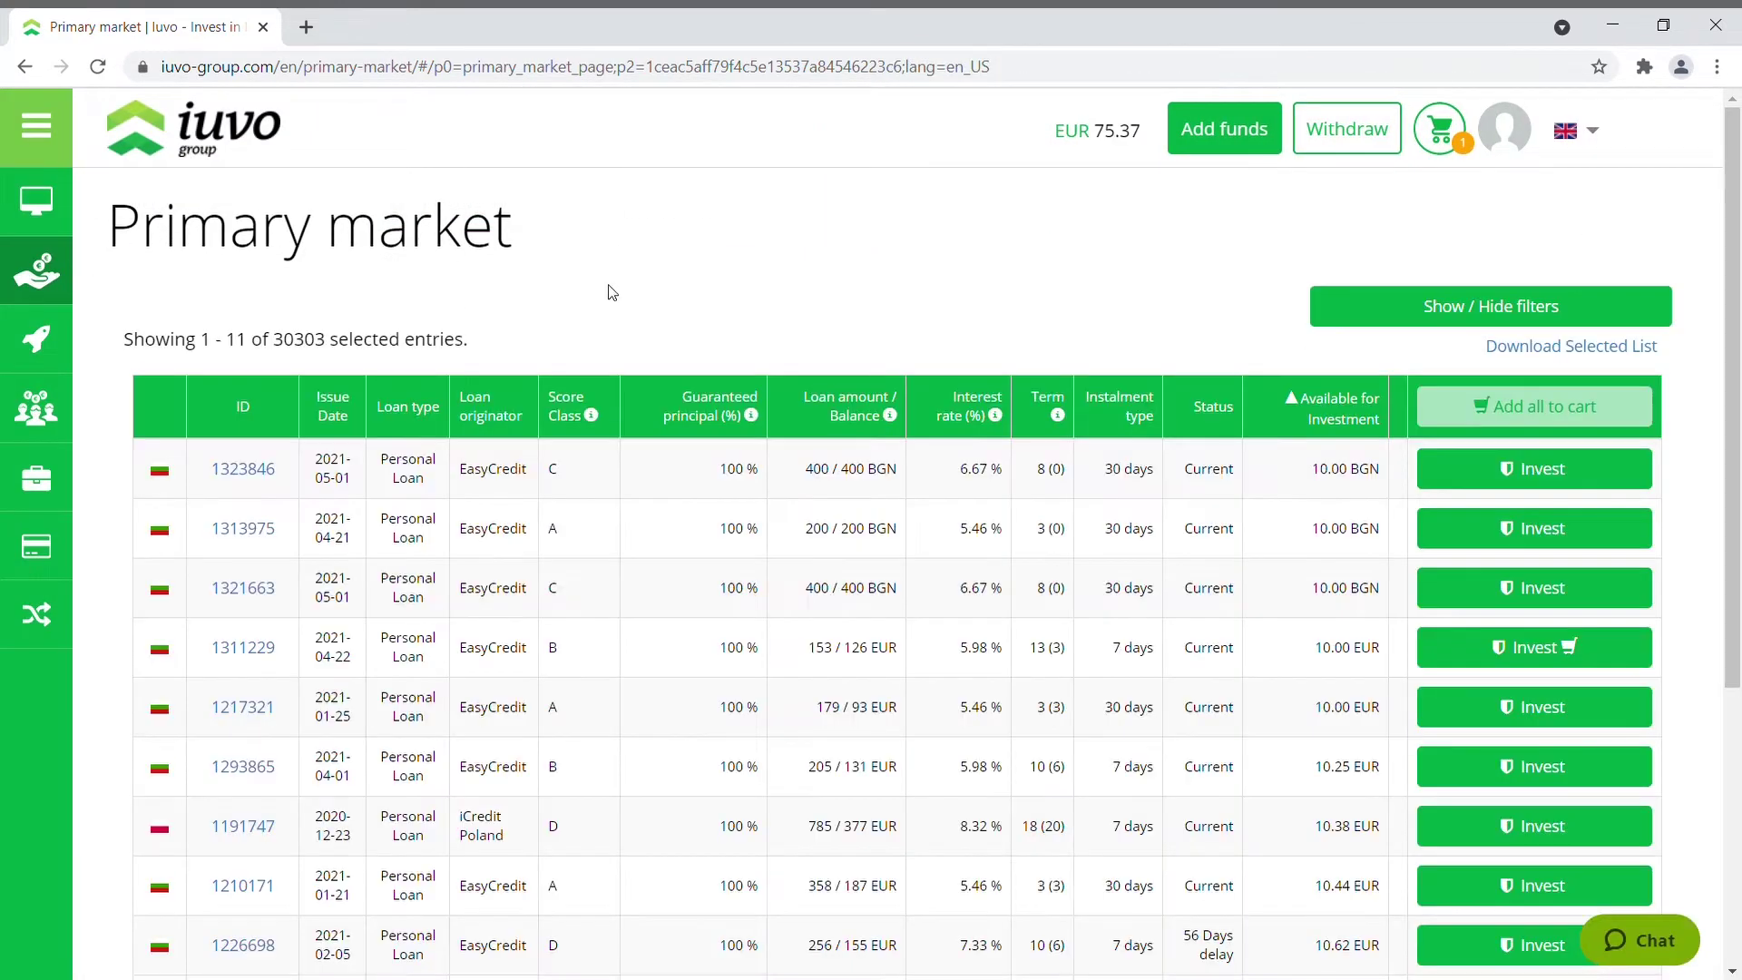
click(1351, 304)
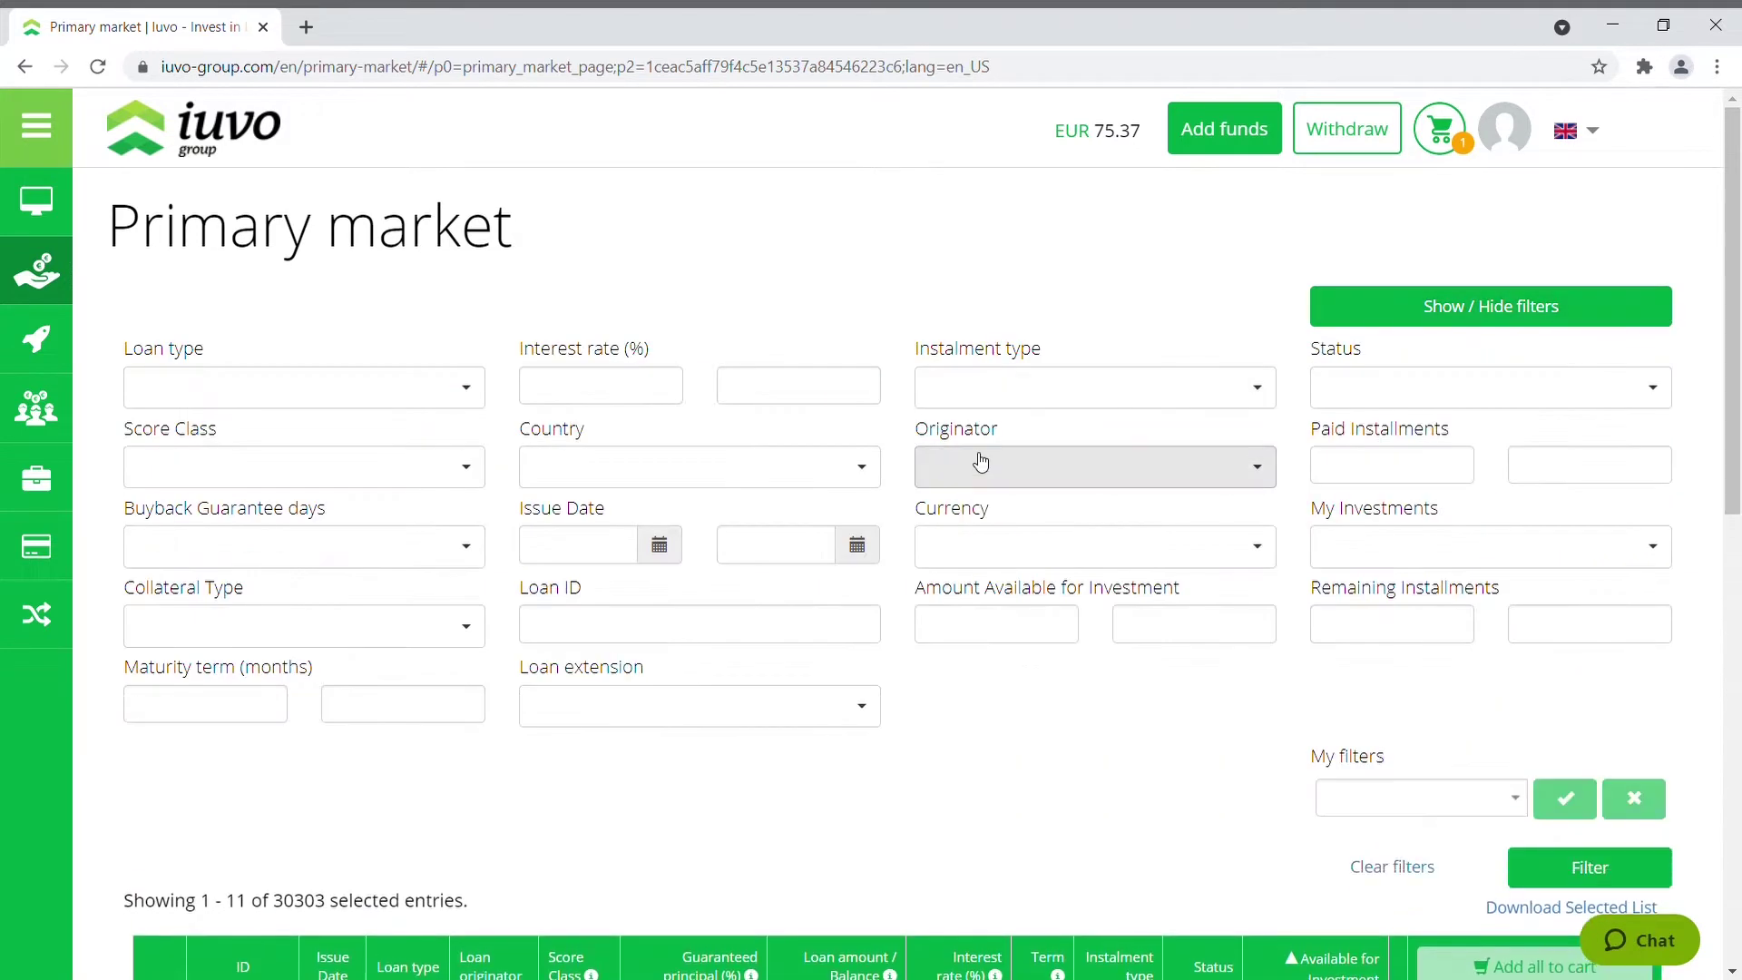
click(969, 537)
click(968, 587)
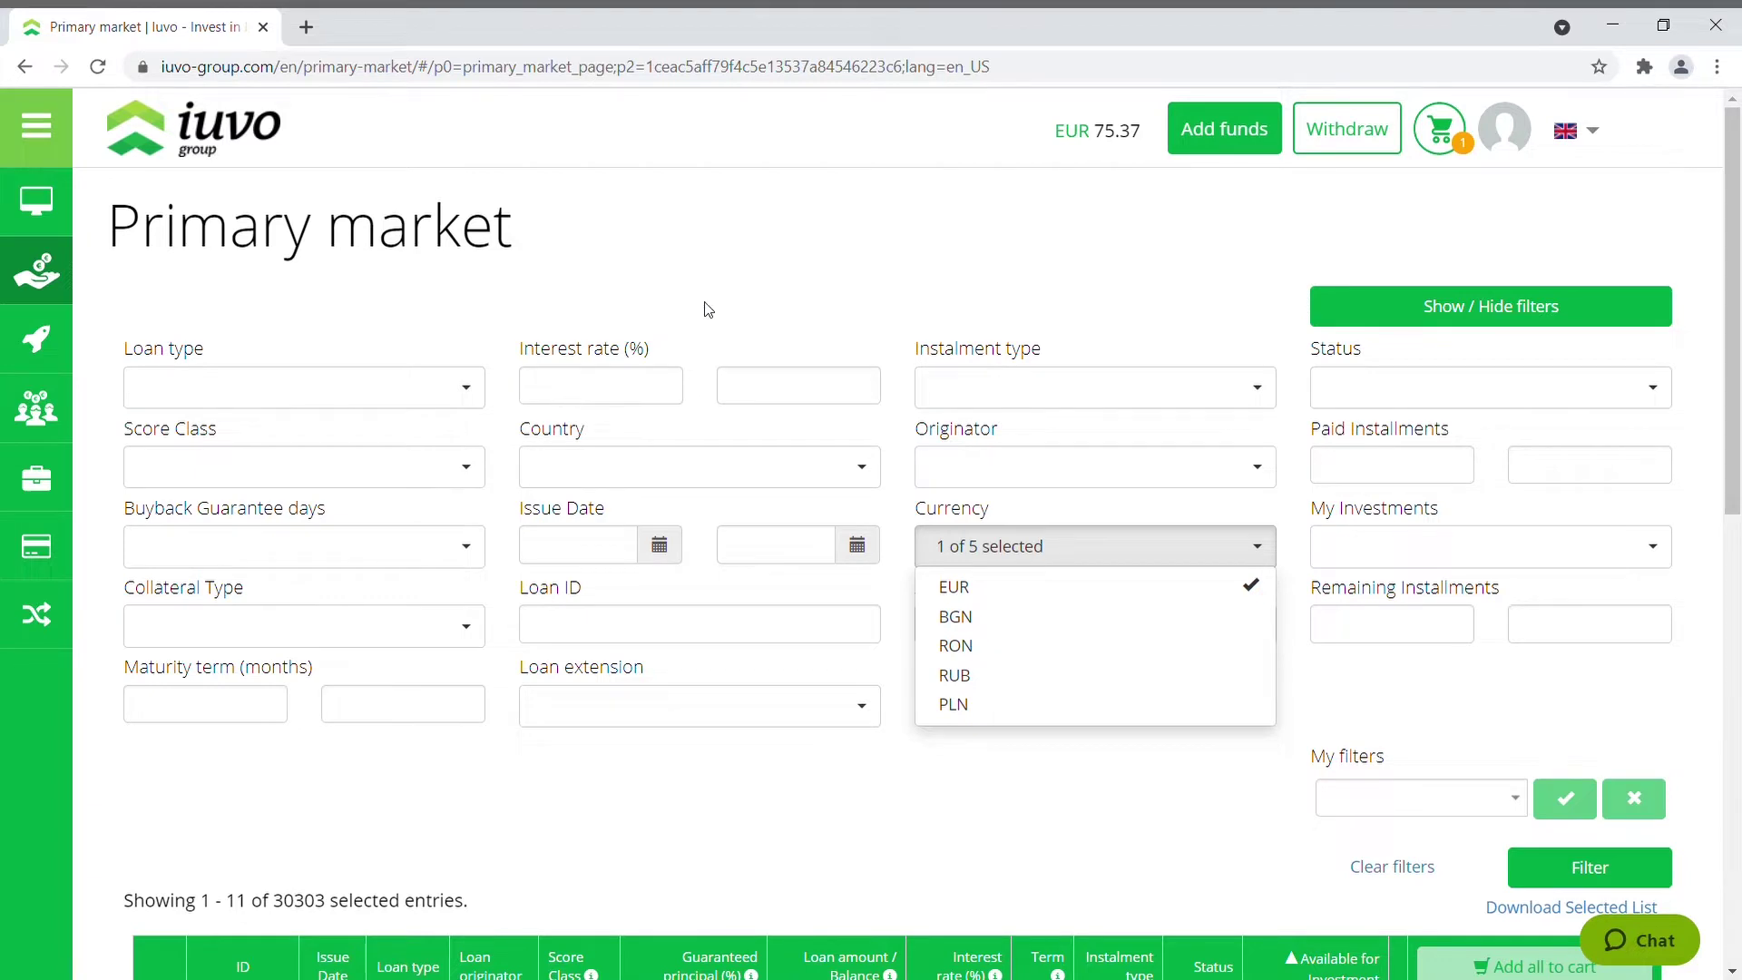
click(769, 286)
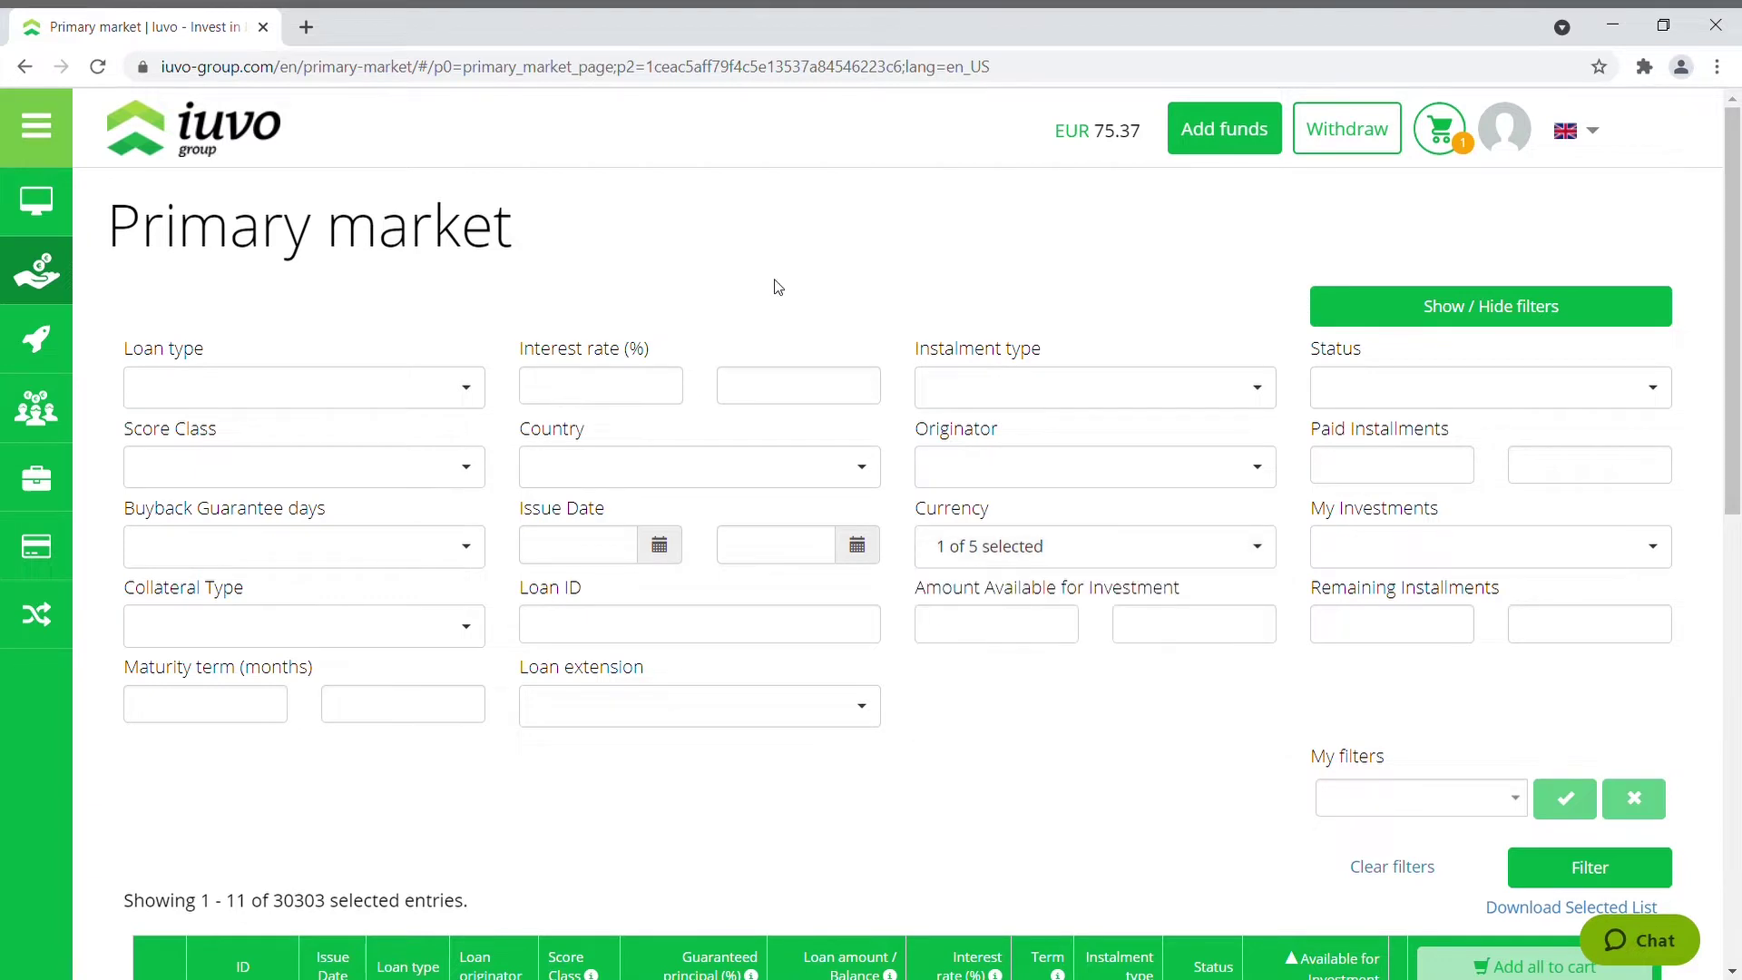
click(1614, 871)
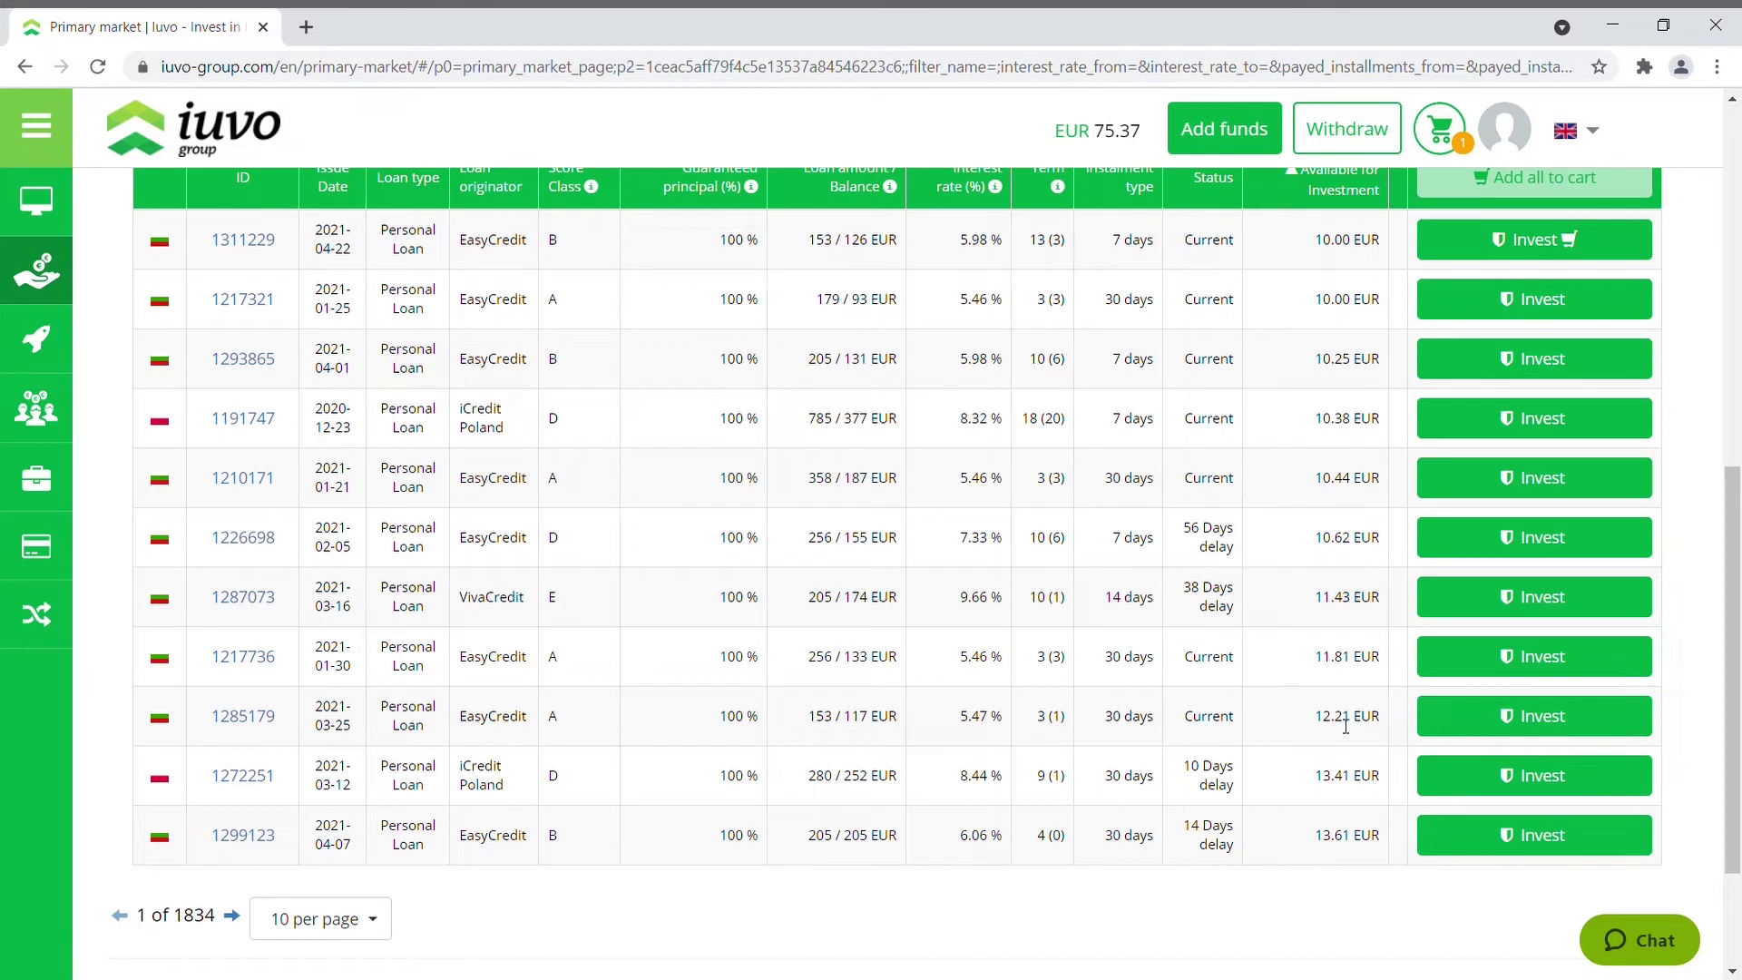
Add an investment of 10 EUR in EasyCredit loan 1285179 to the cart
click(1456, 735)
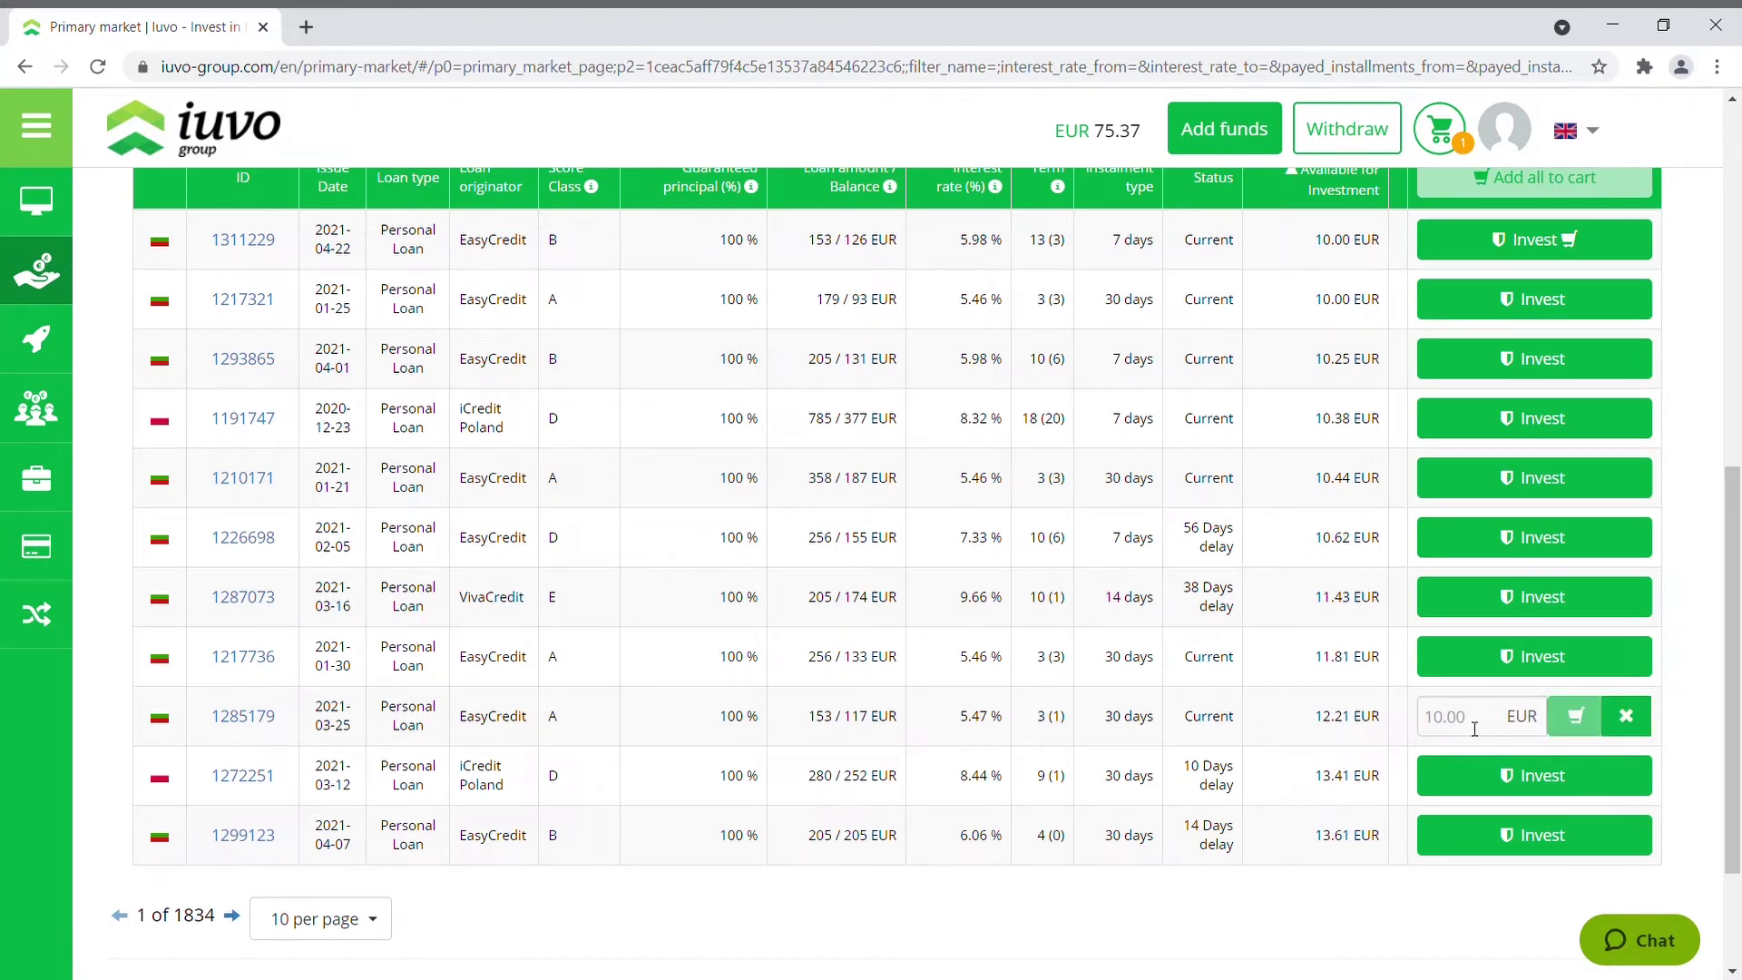
click(1451, 735)
text(10)
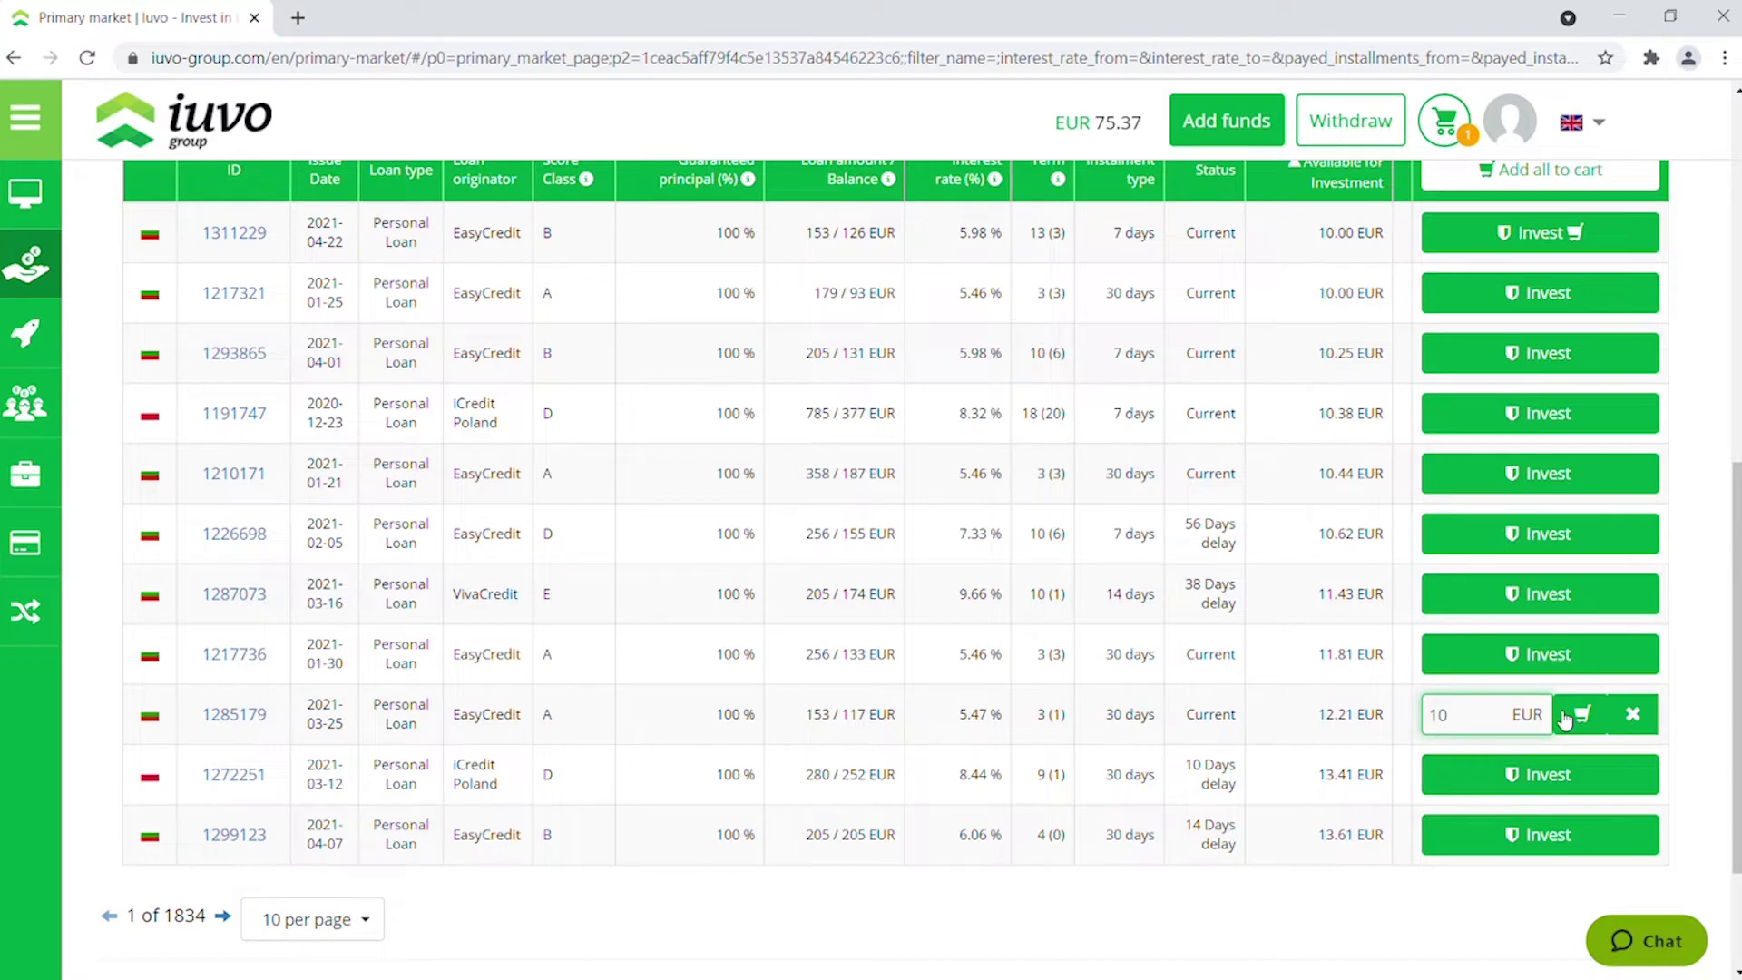
click(1565, 717)
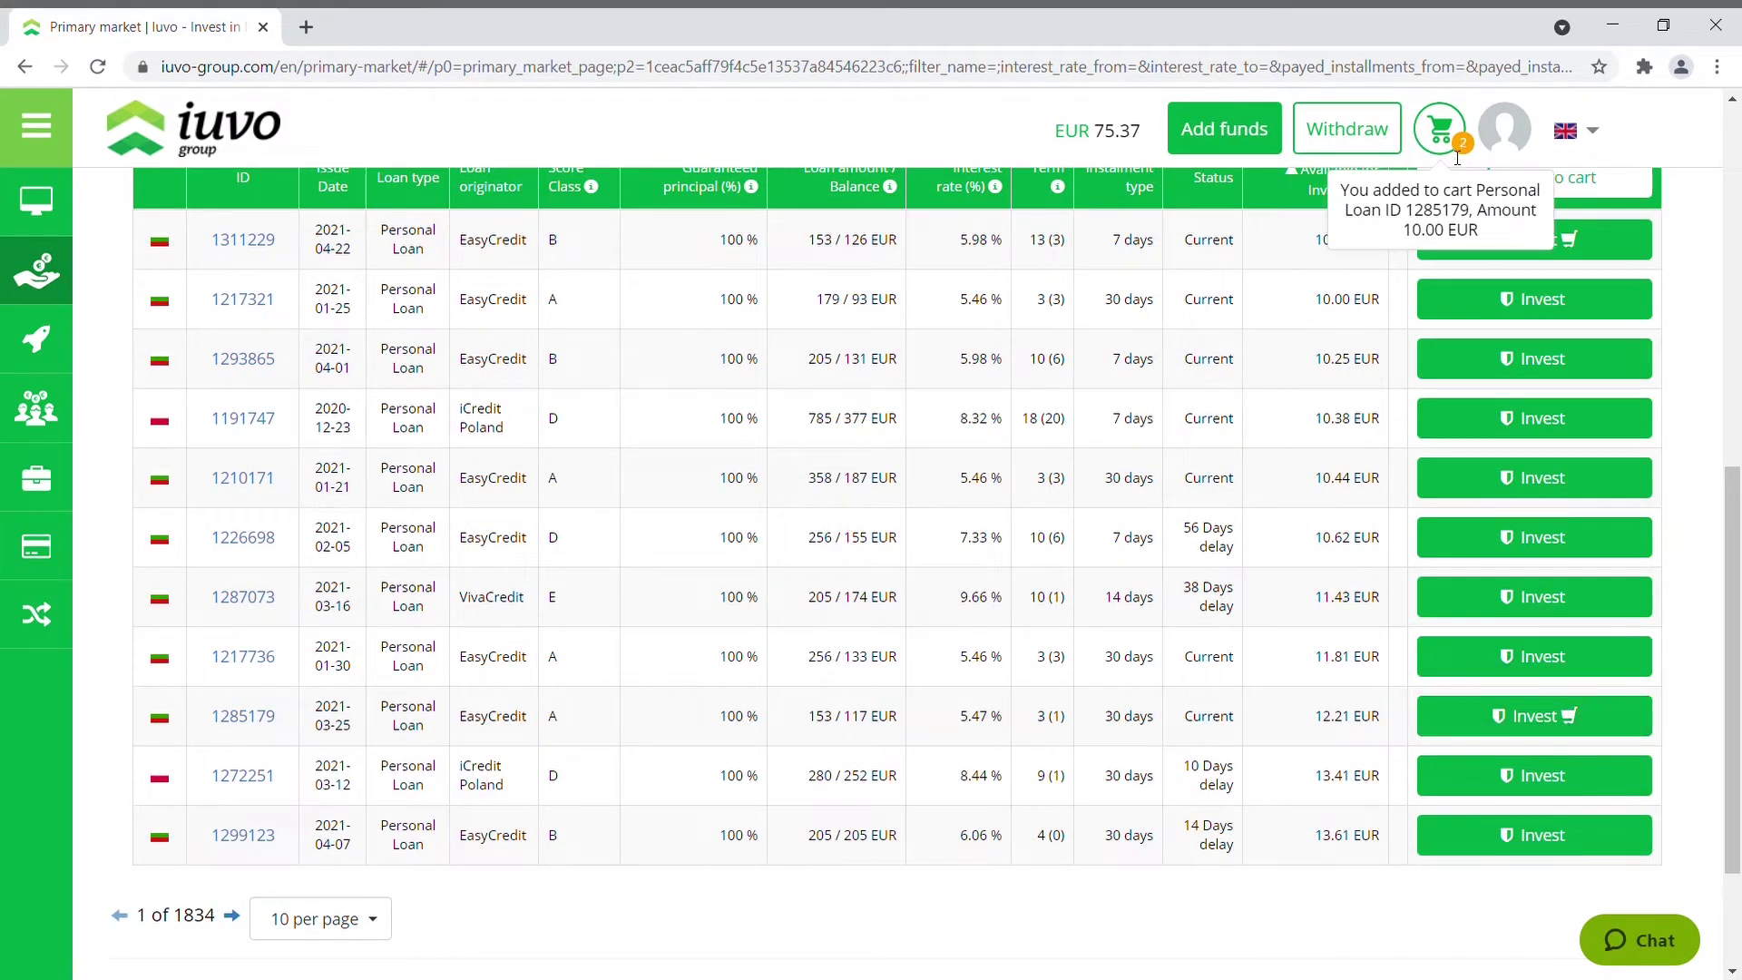
Open the primary market cart and remove the investment in loan 1311229
mouse_move(1440, 134)
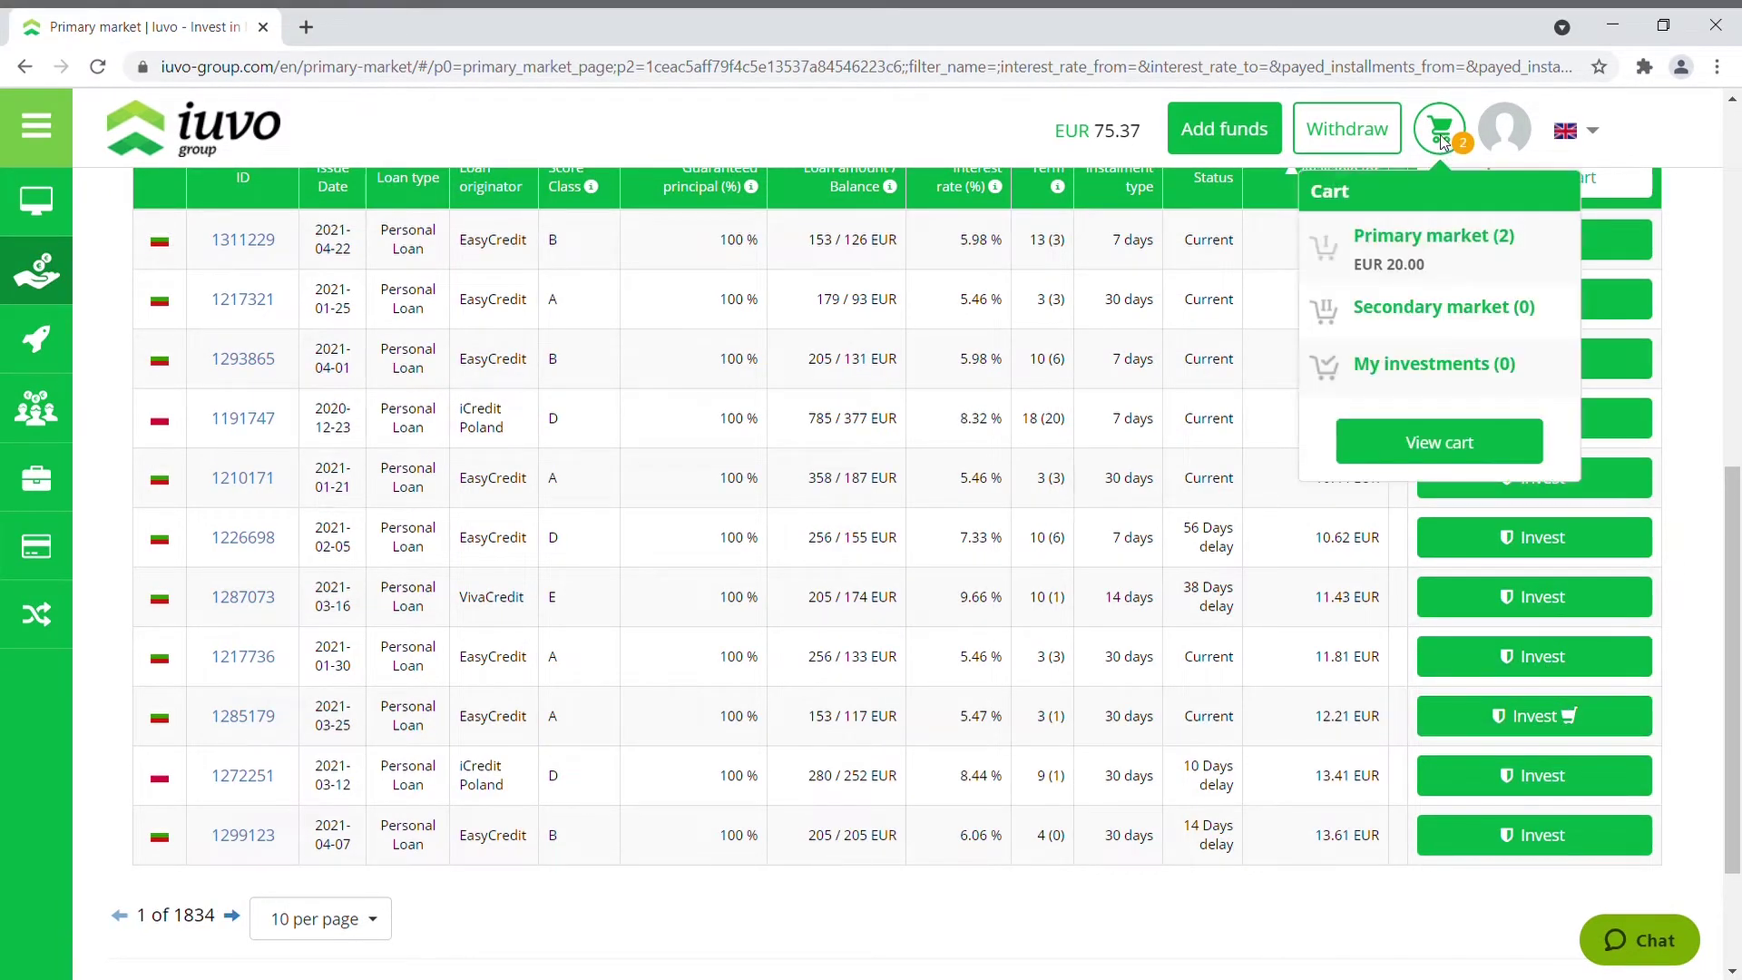
click(1415, 240)
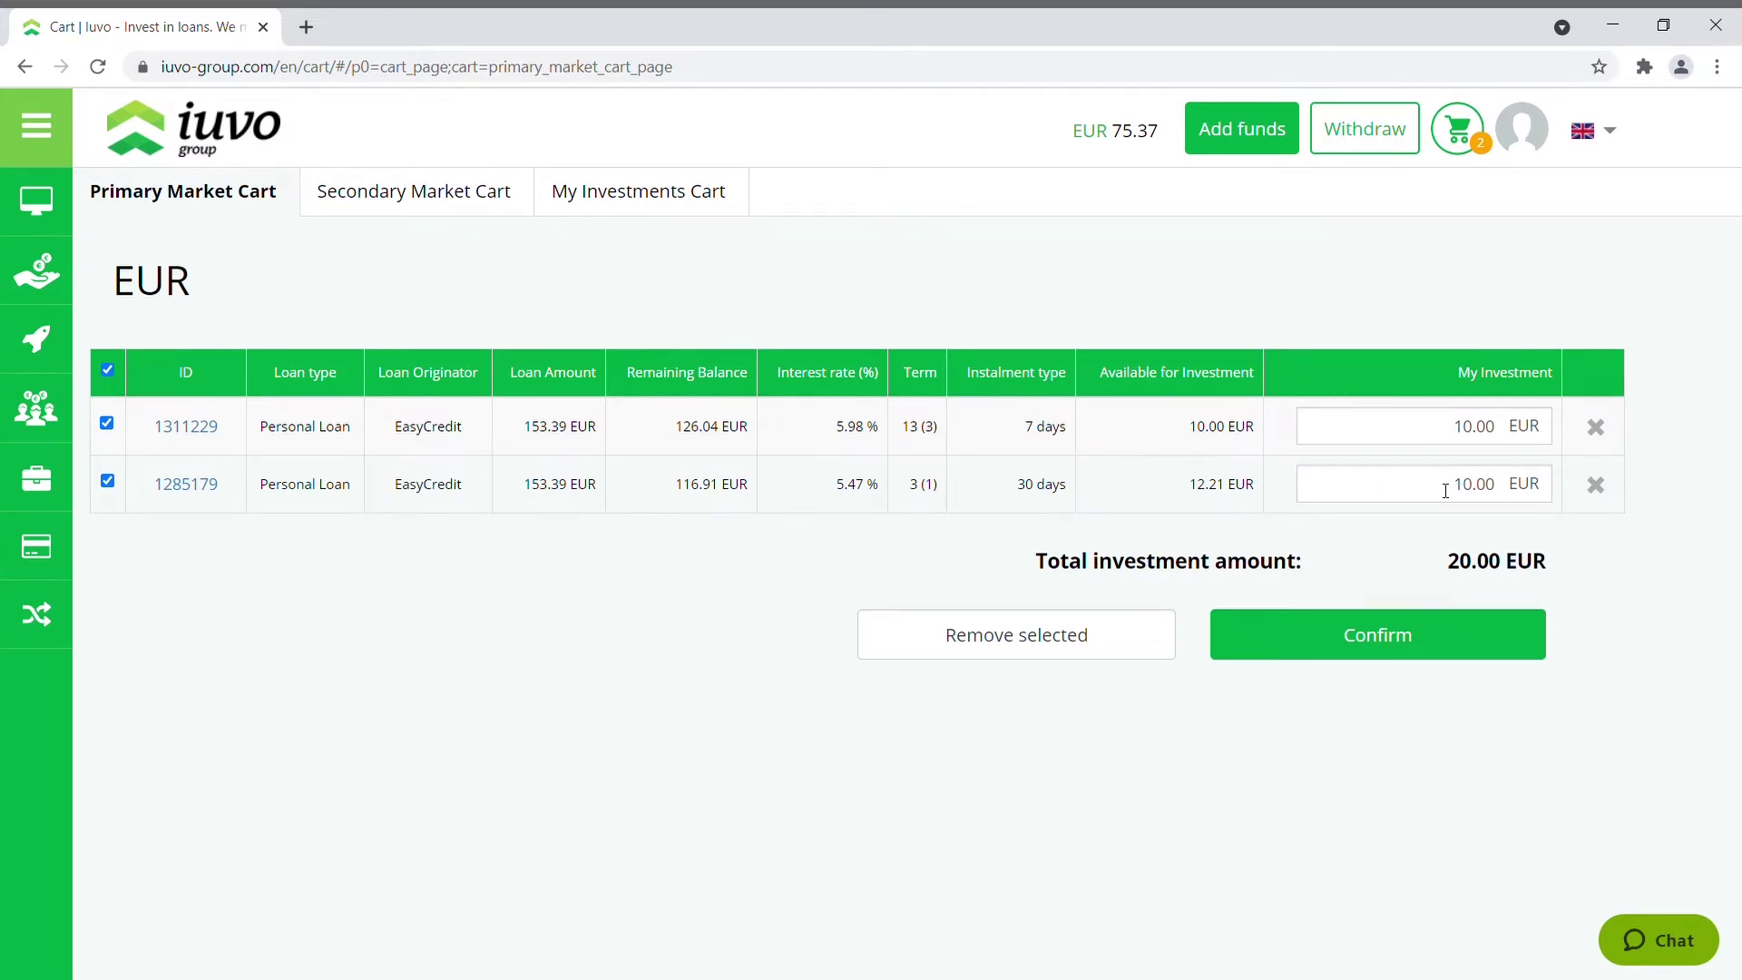
click(1596, 429)
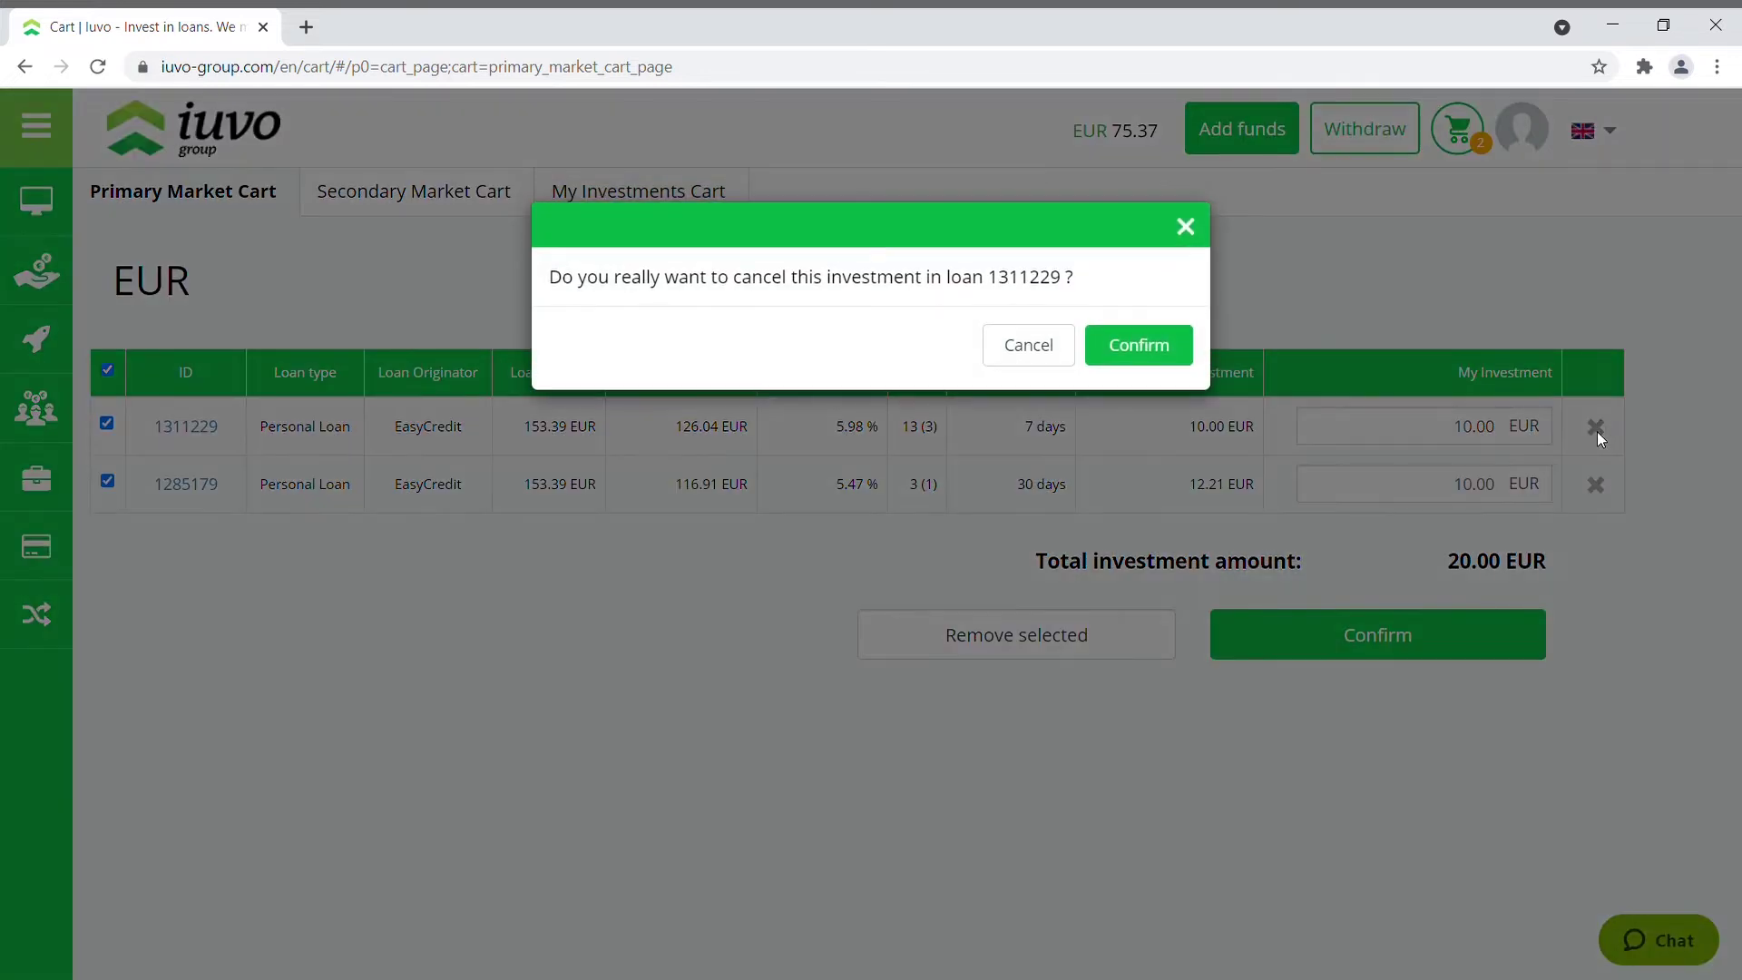
click(1184, 352)
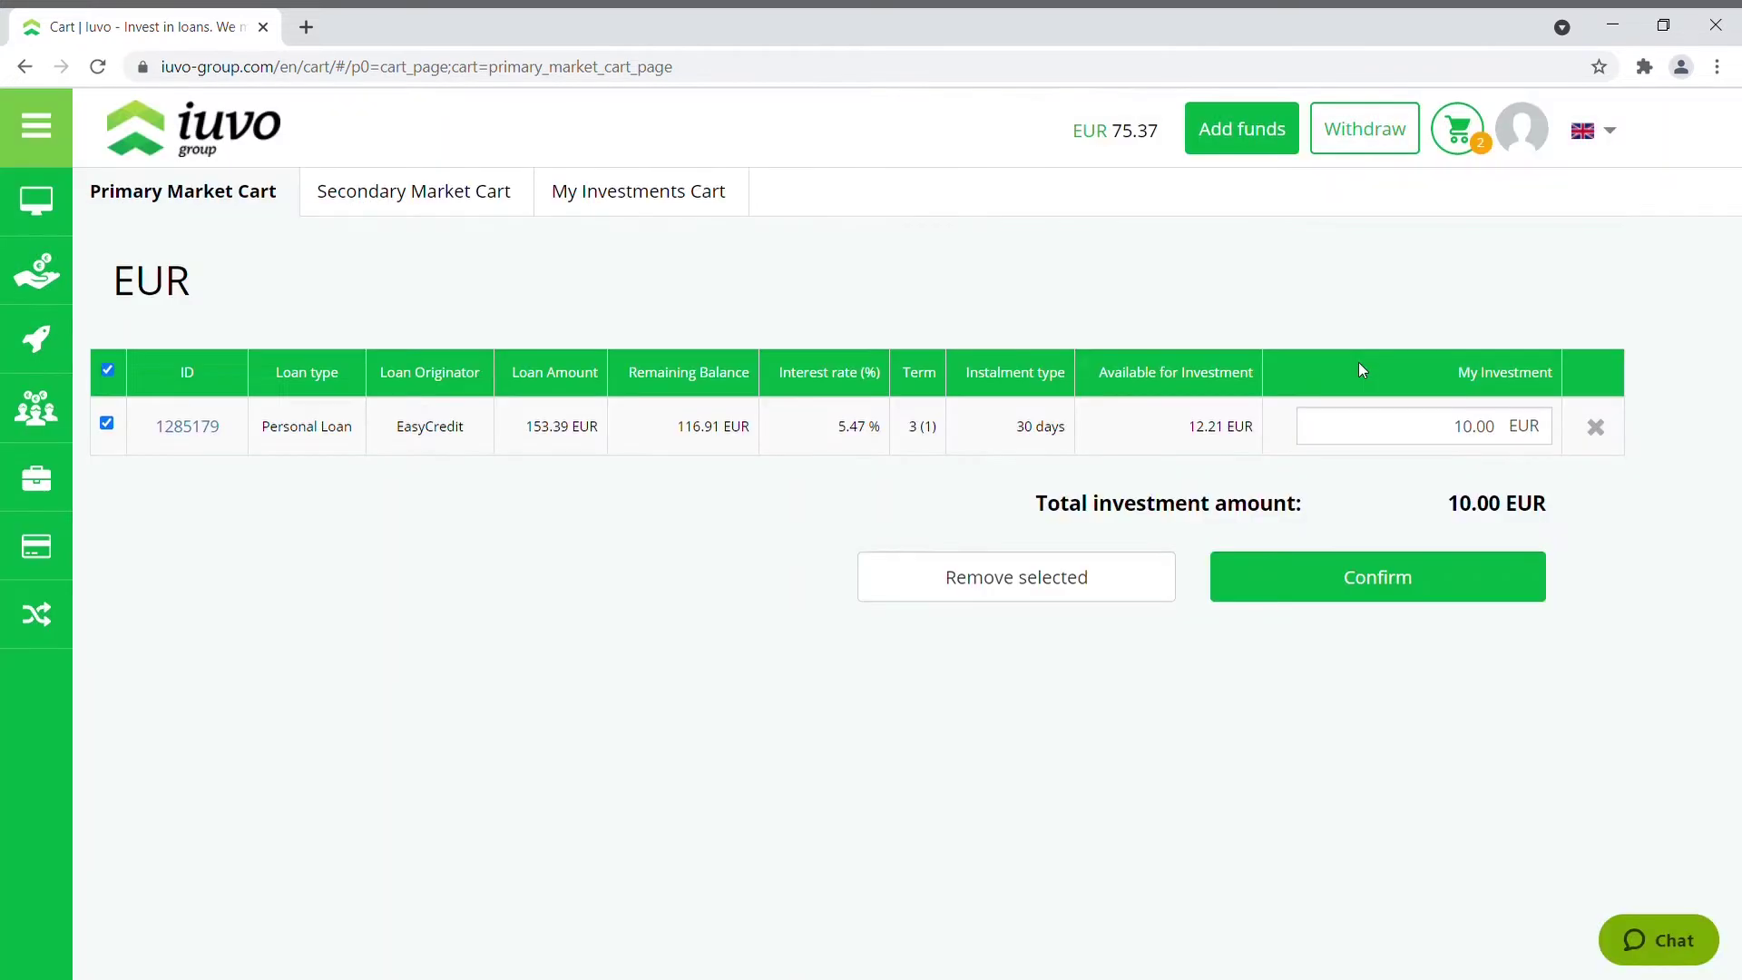
Set the investment in loan 1285179 to 12 EUR and confirm the primary market purchase
click(1477, 438)
key(BackSpace)
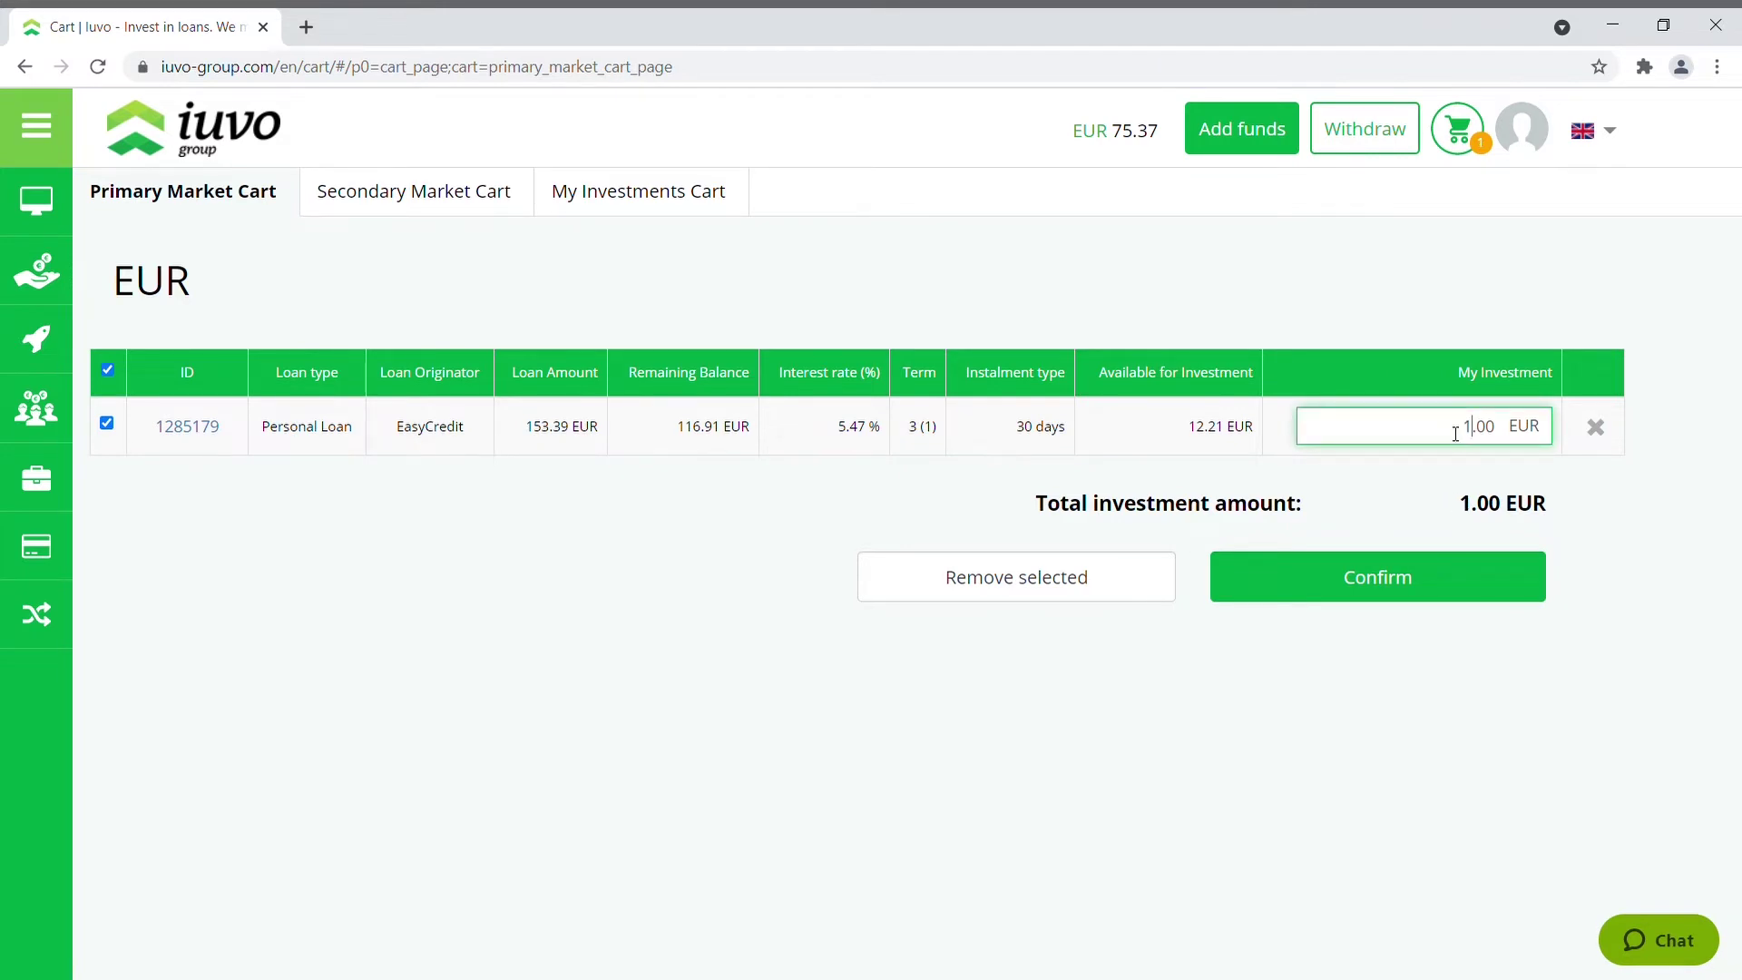
text(2)
click(1416, 564)
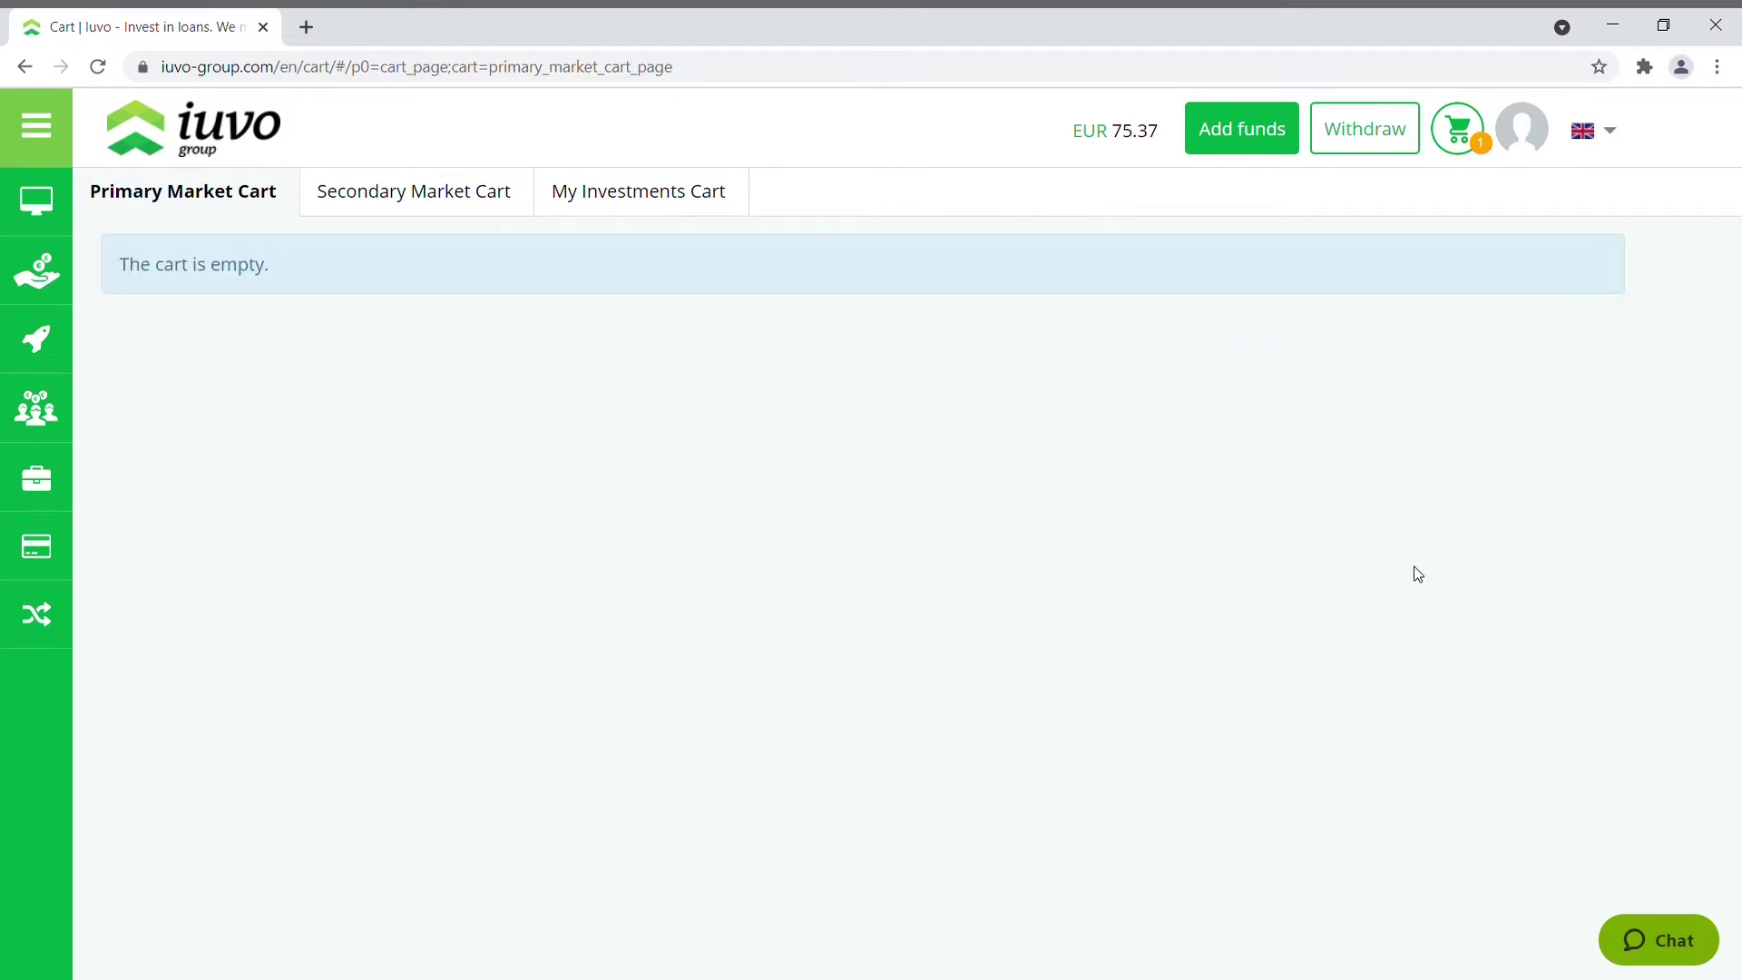
Open the secondary market and sort its loans by discount/premium in ascending order
click(42, 399)
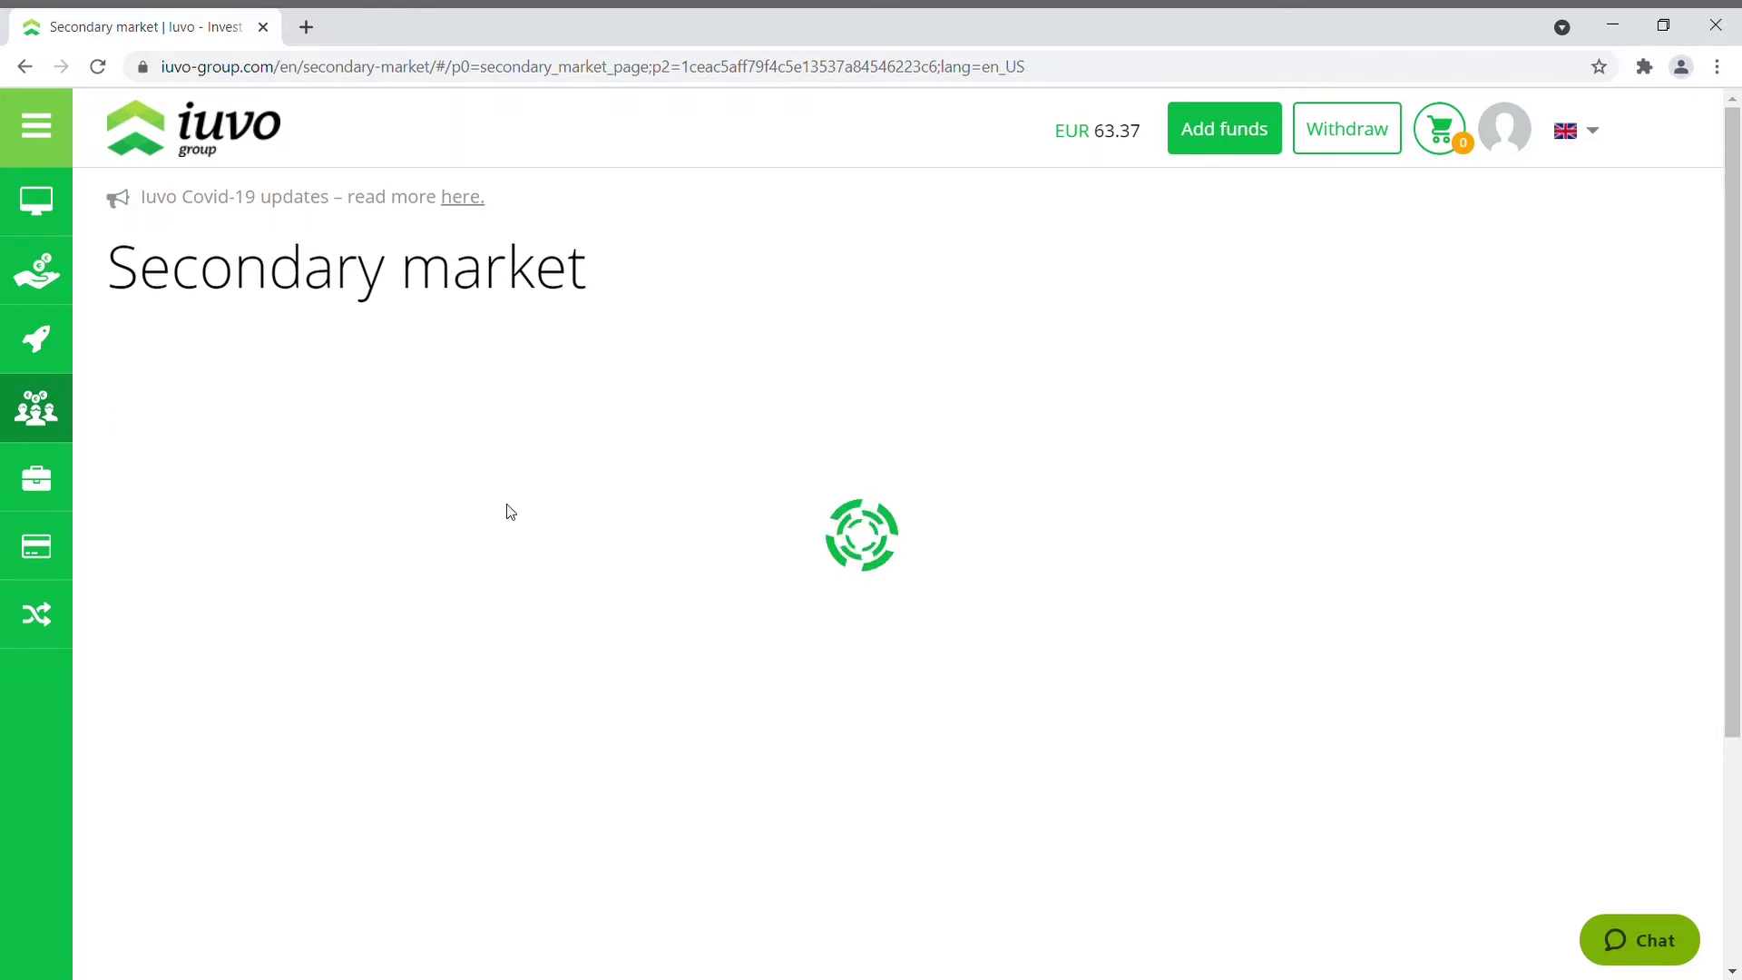
mouse_move(1381, 166)
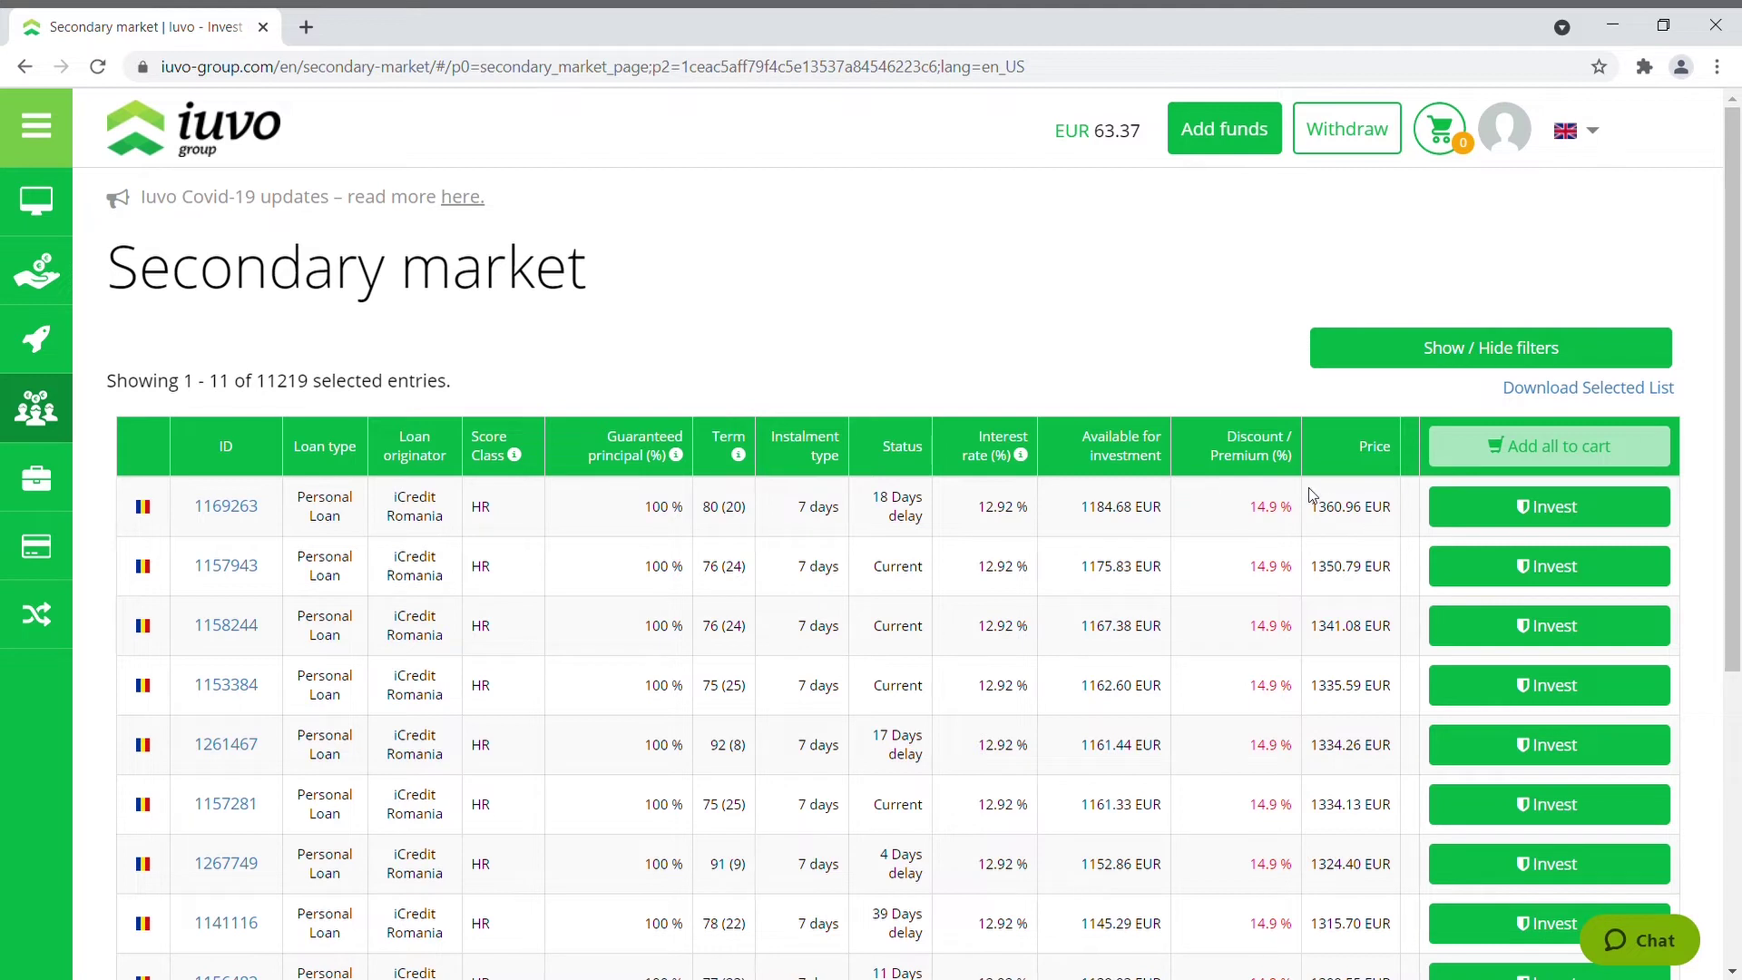
click(1233, 452)
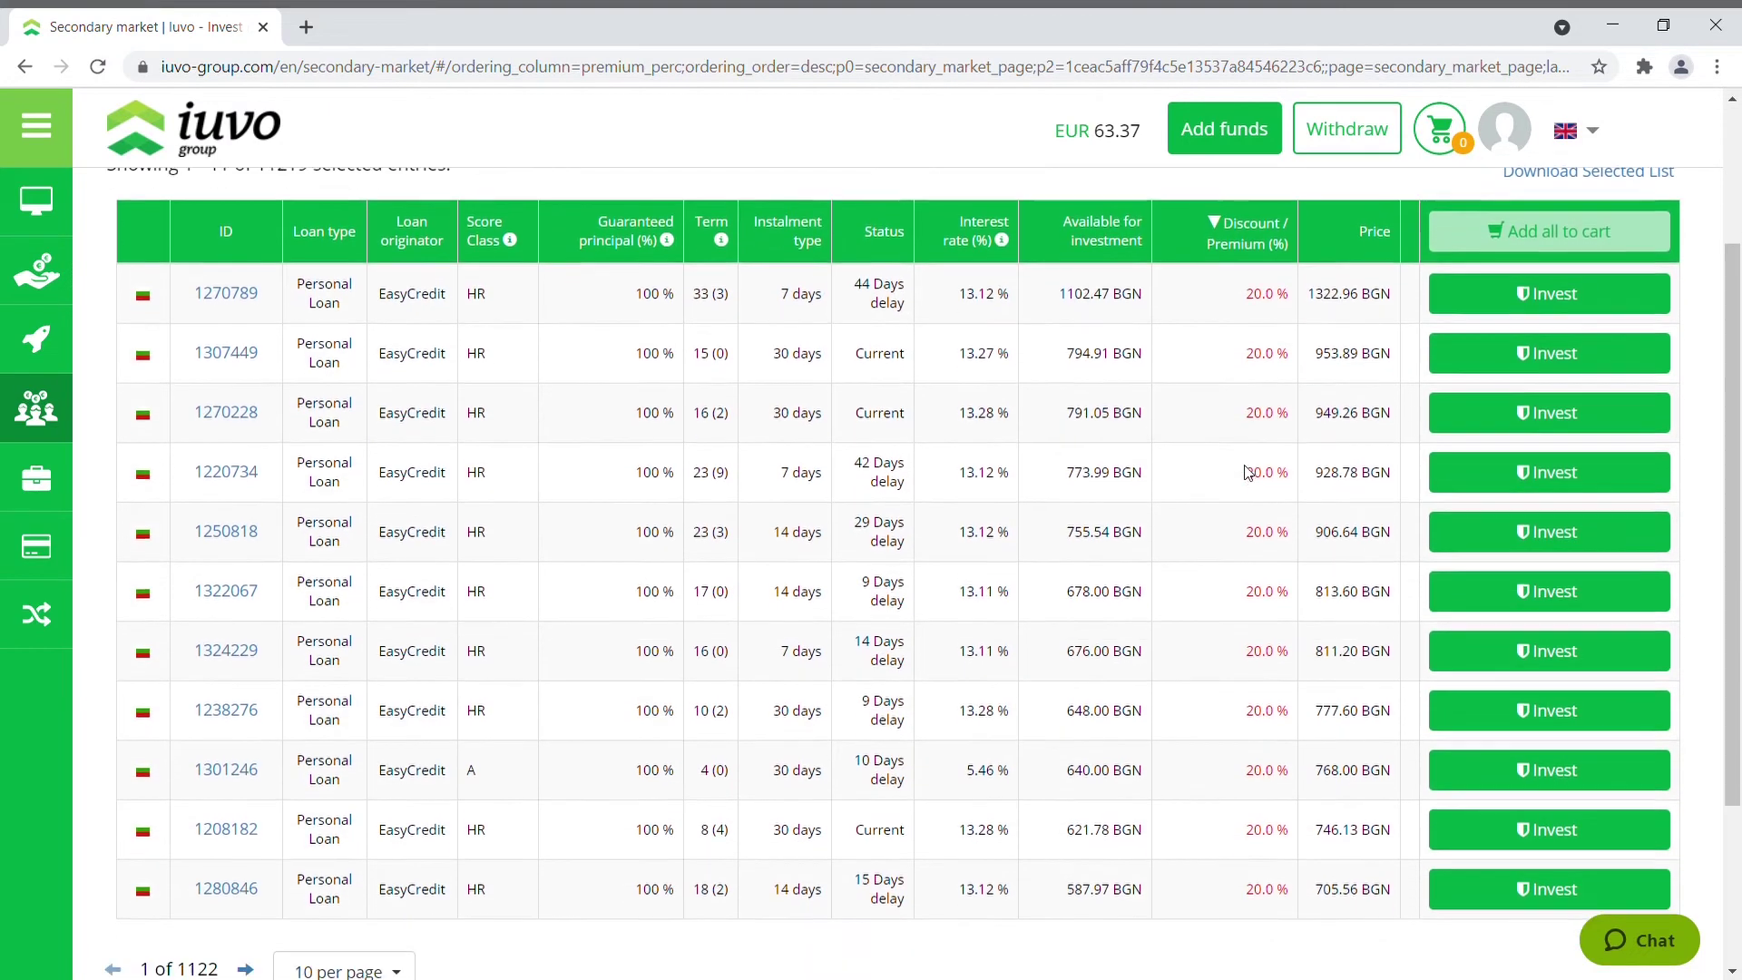
click(1252, 215)
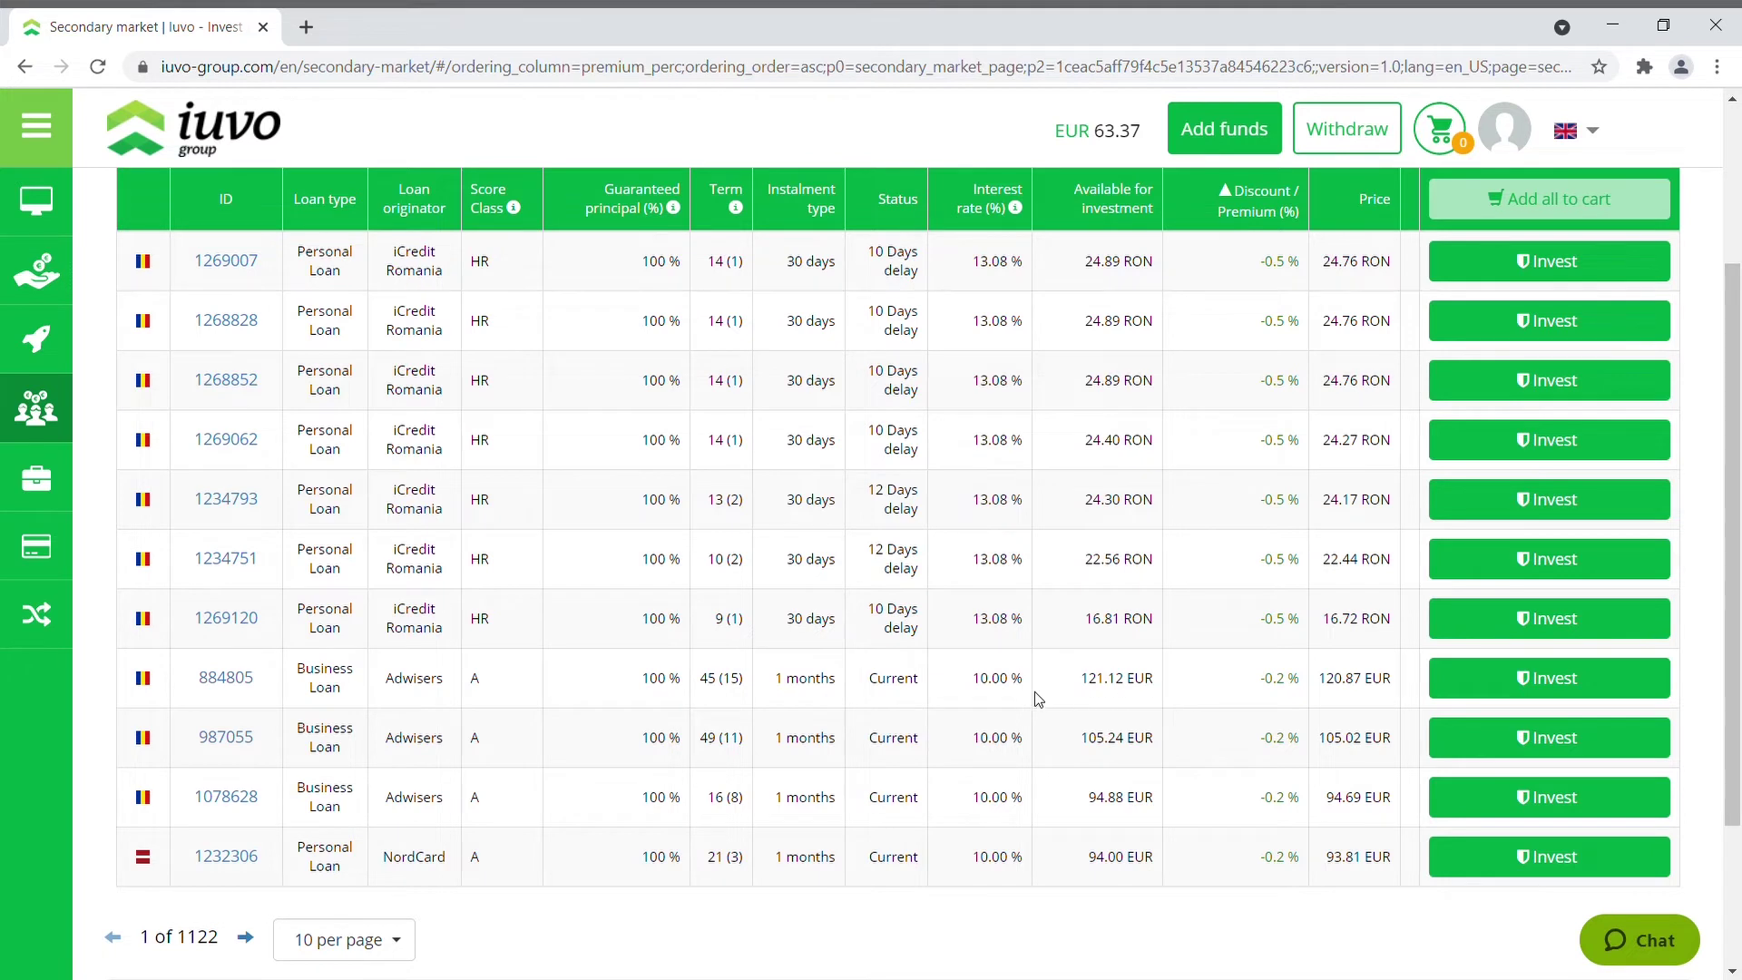
Add an investment of 10 EUR in the discounted Adwisers business loan 884805 to the cart
drag(1261, 683, 1290, 684)
click(1302, 687)
click(1468, 682)
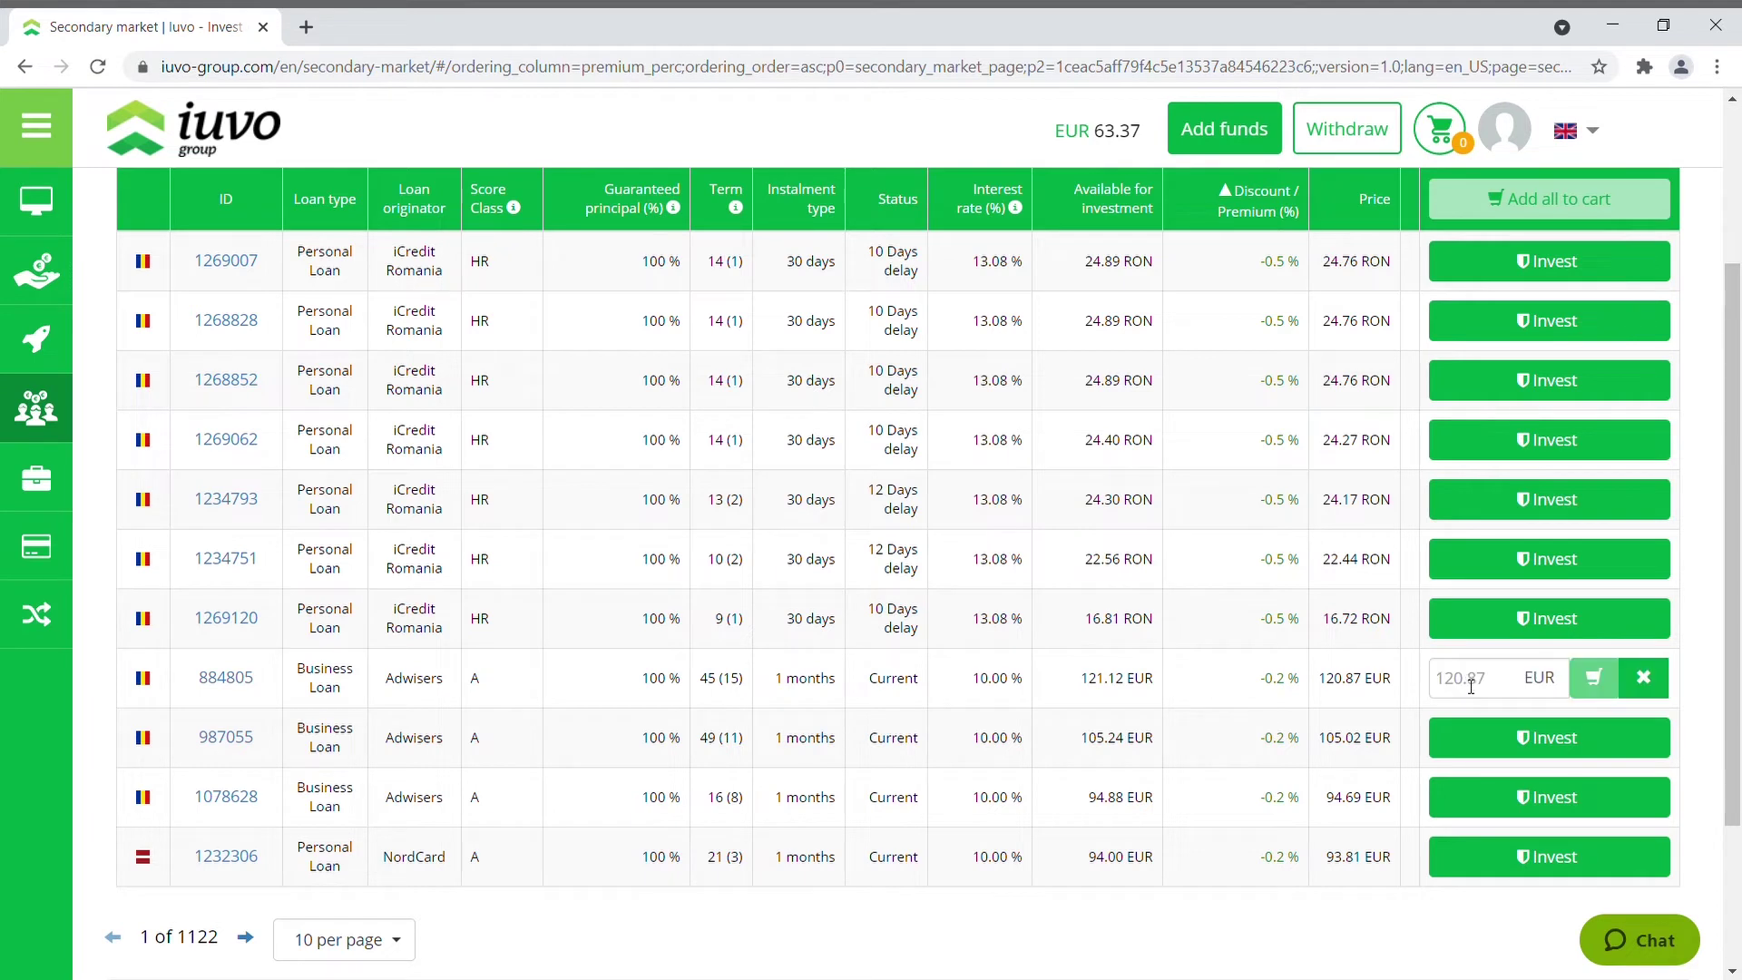
click(1503, 689)
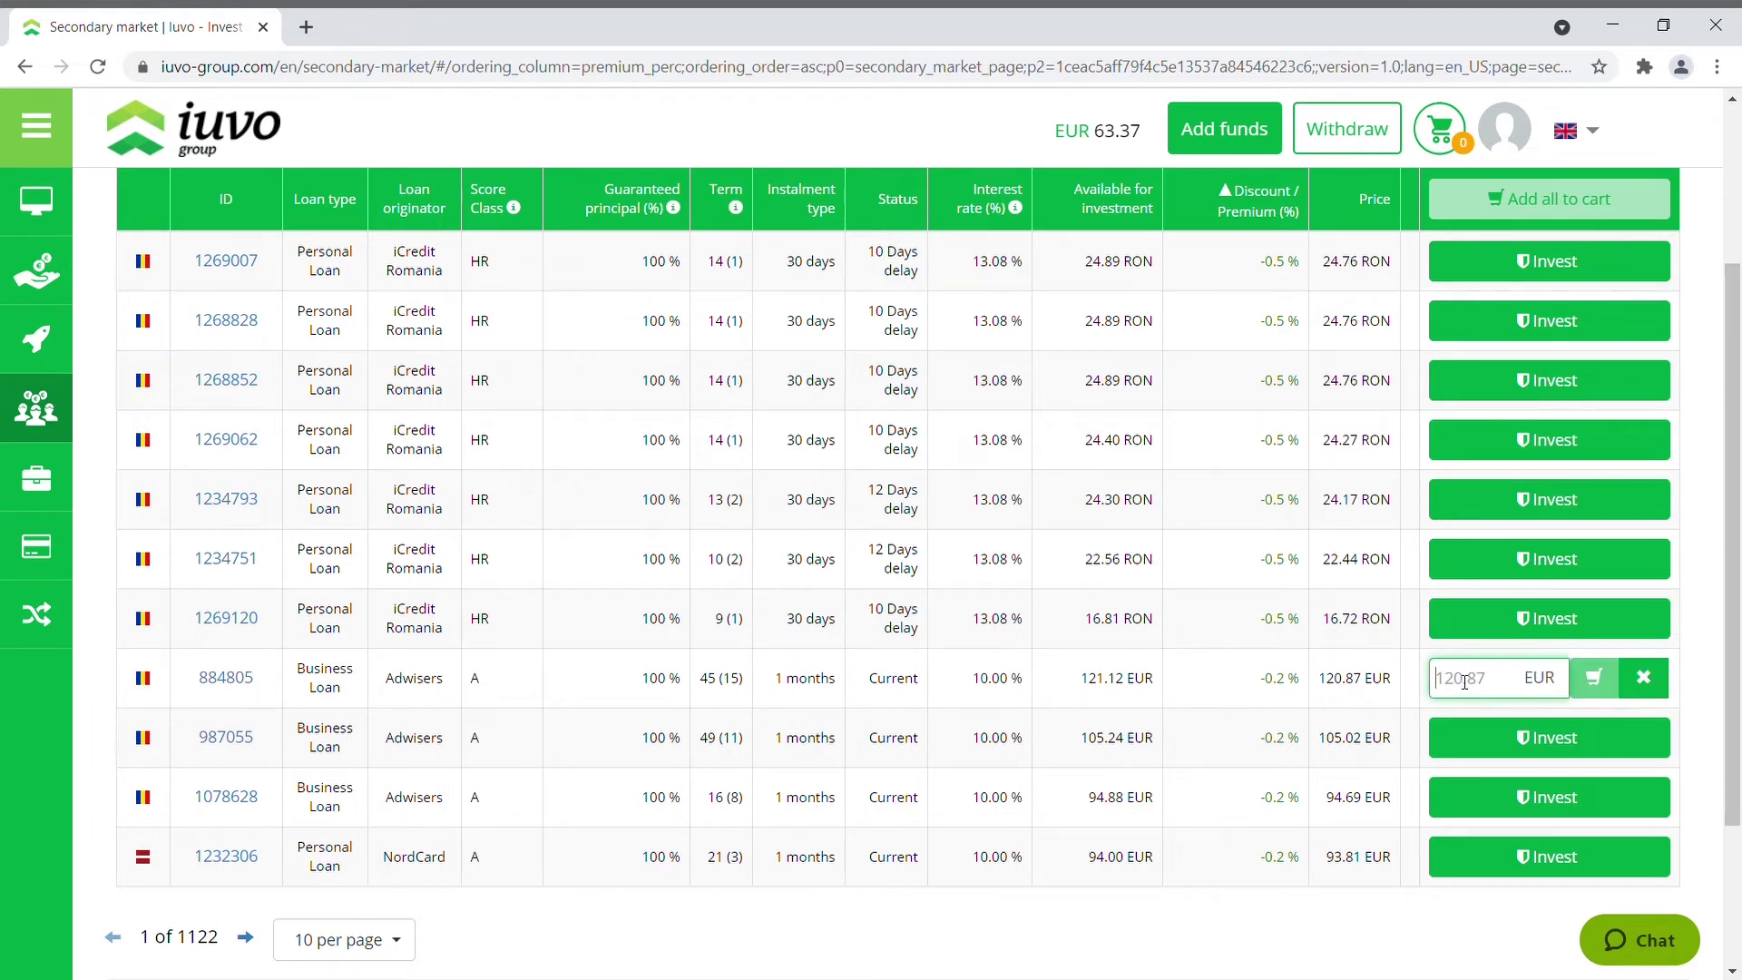
text(10)
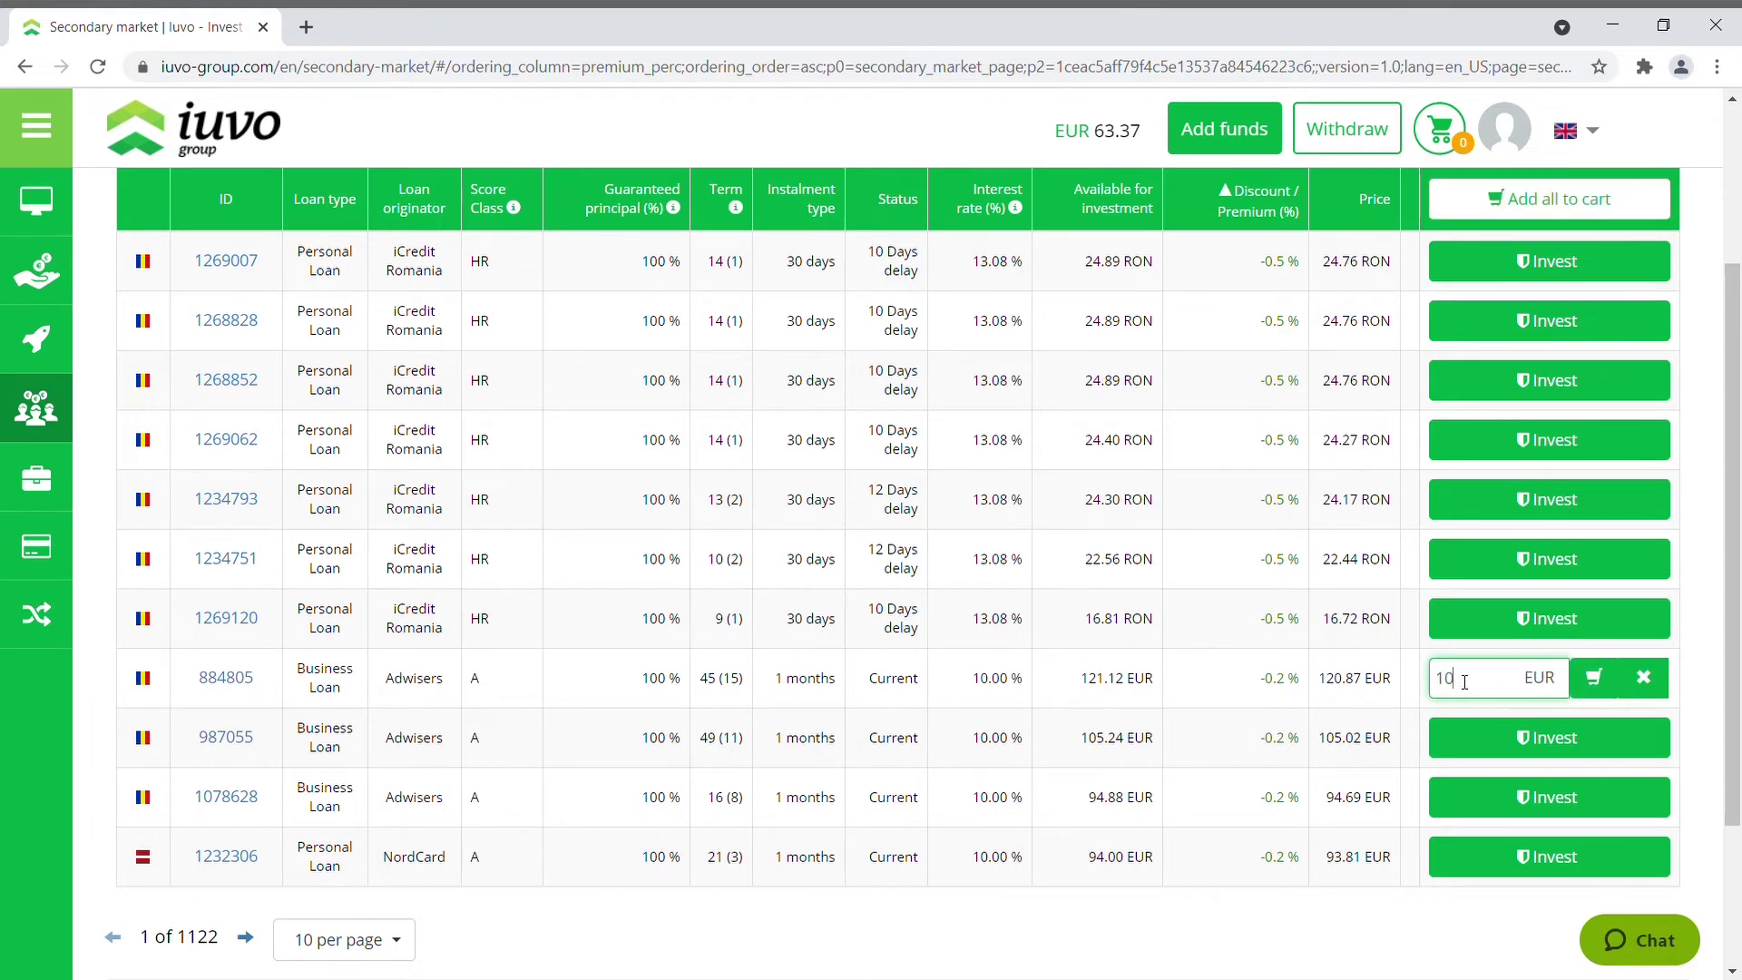
click(1593, 679)
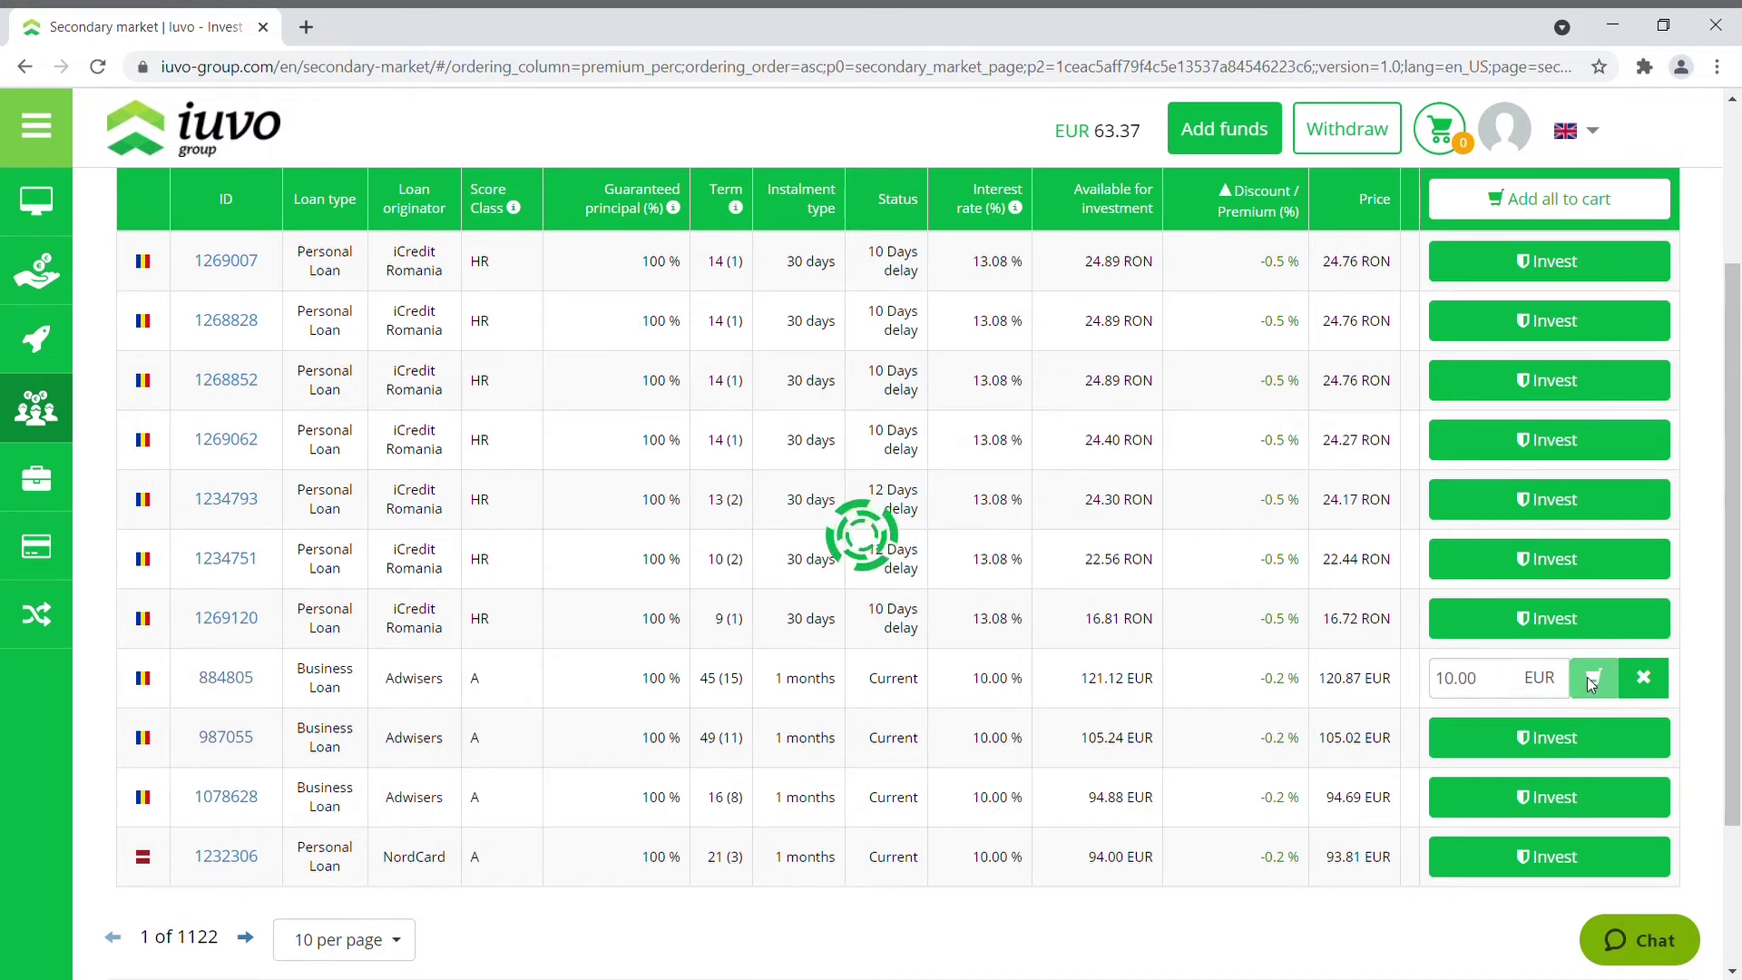
Open the secondary market cart, set the investment in loan 884805 to 9 EUR, and check the total loan amount
mouse_move(1431, 136)
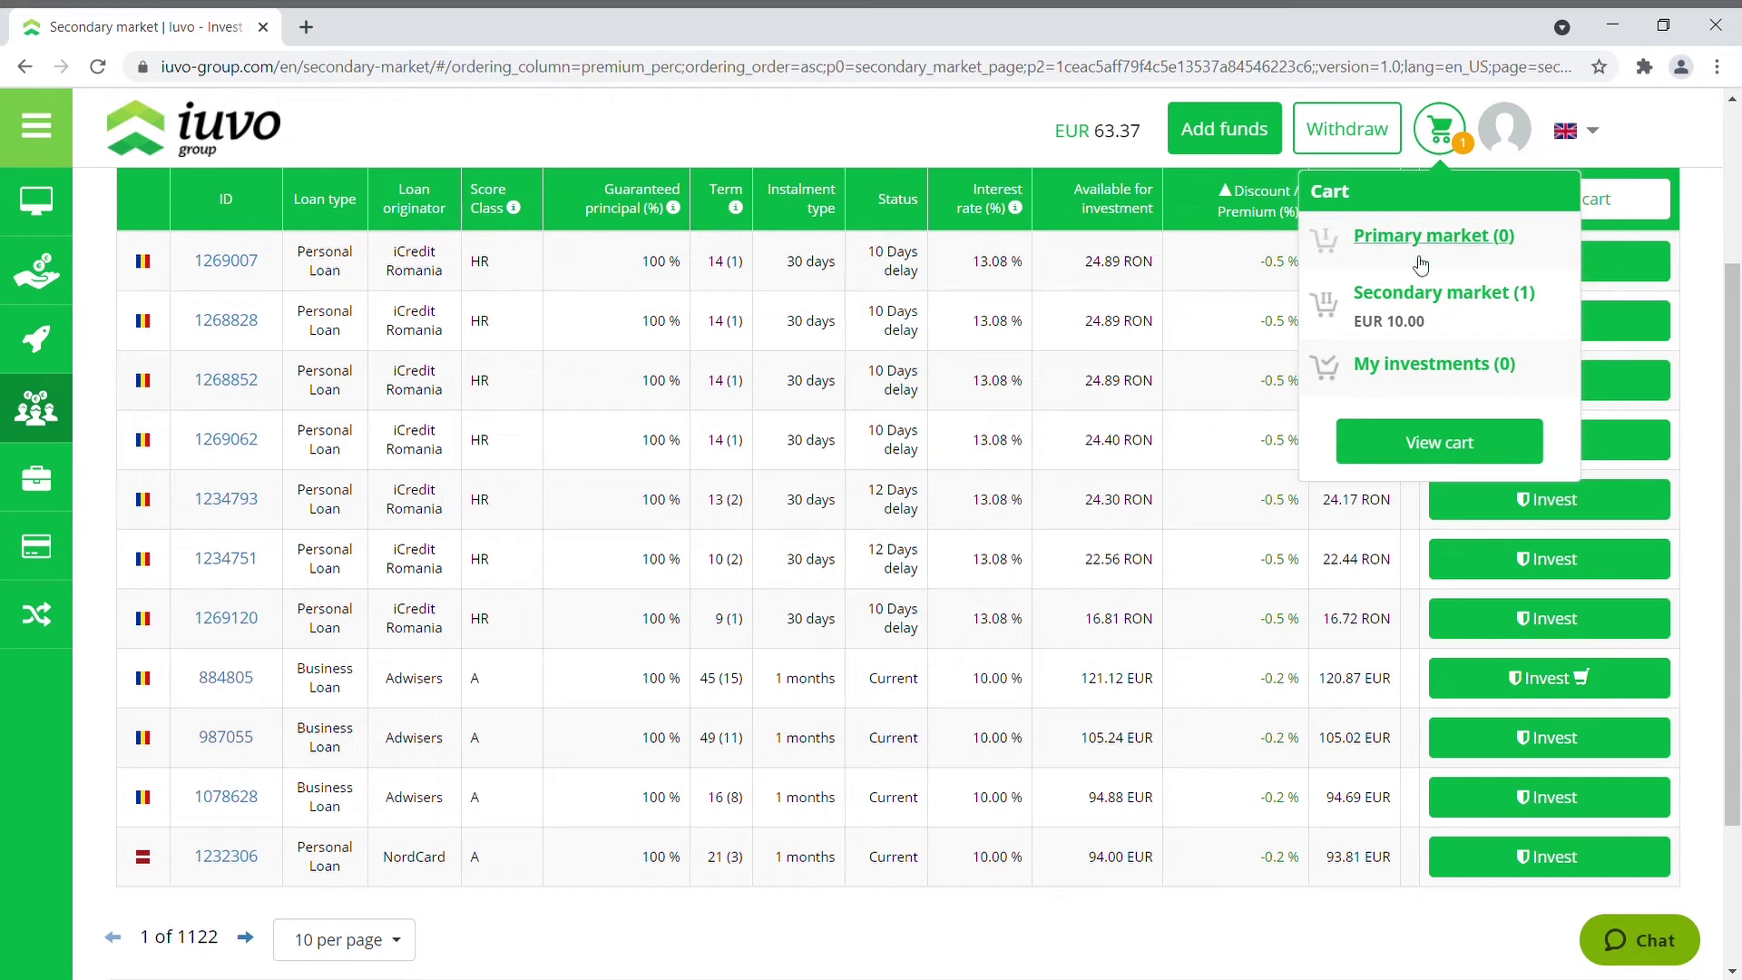
click(1406, 313)
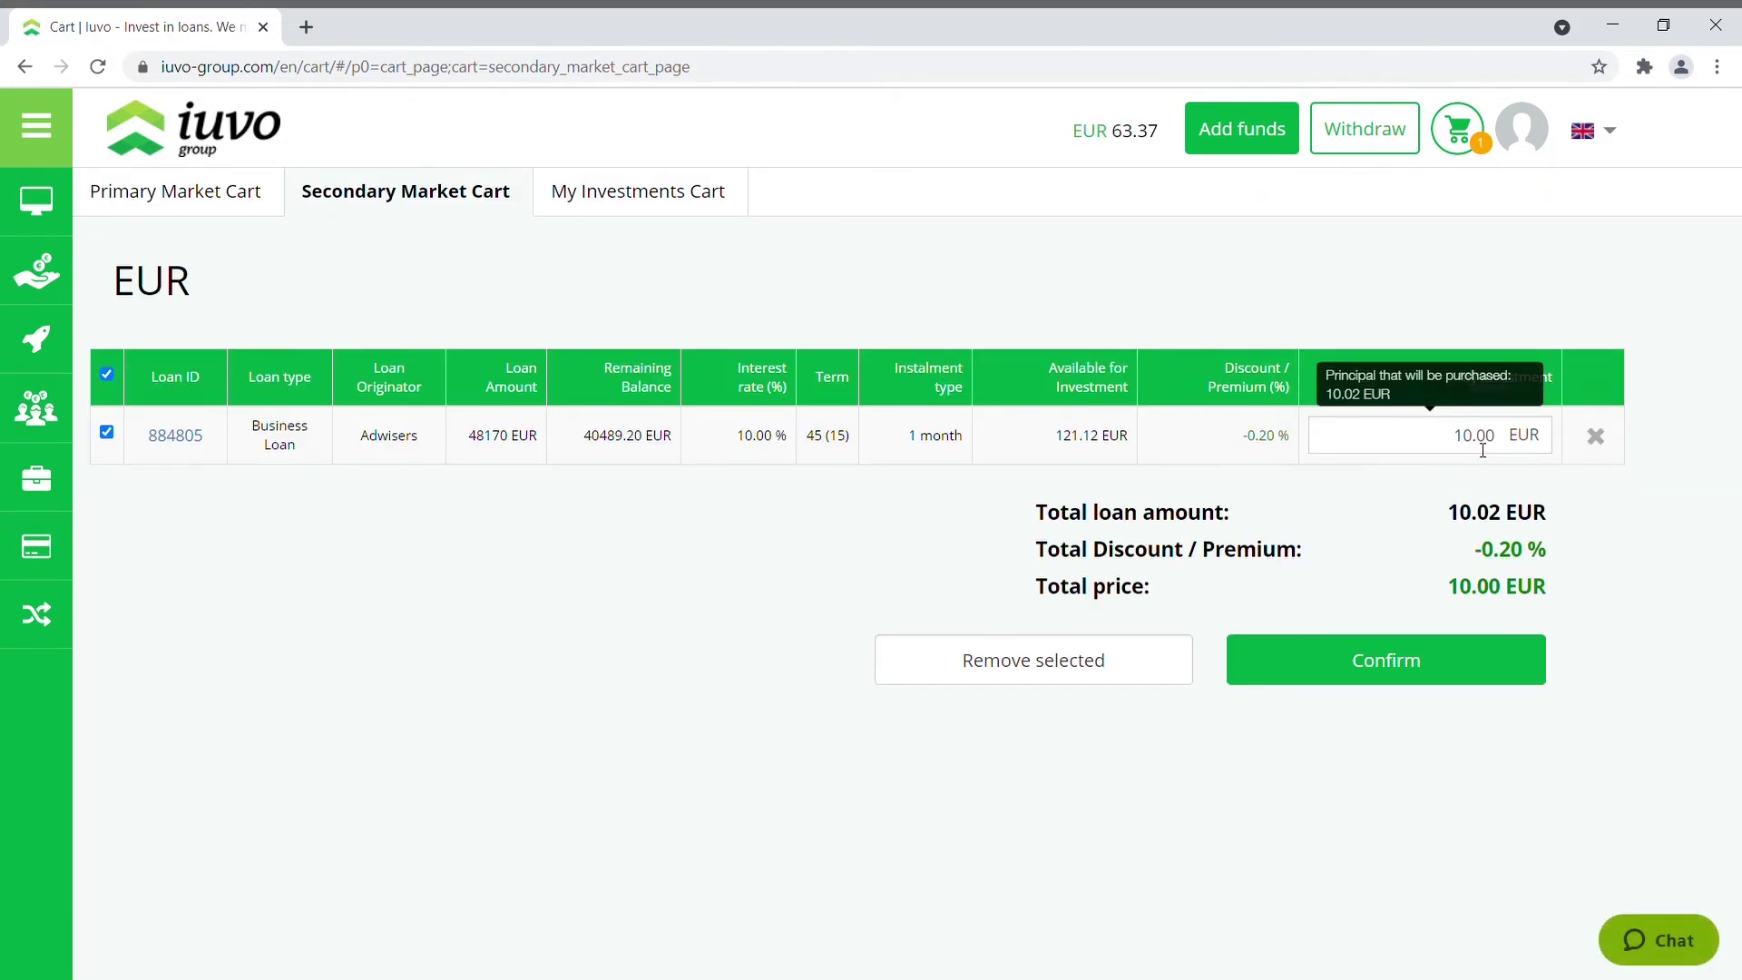
drag(1471, 442, 1462, 439)
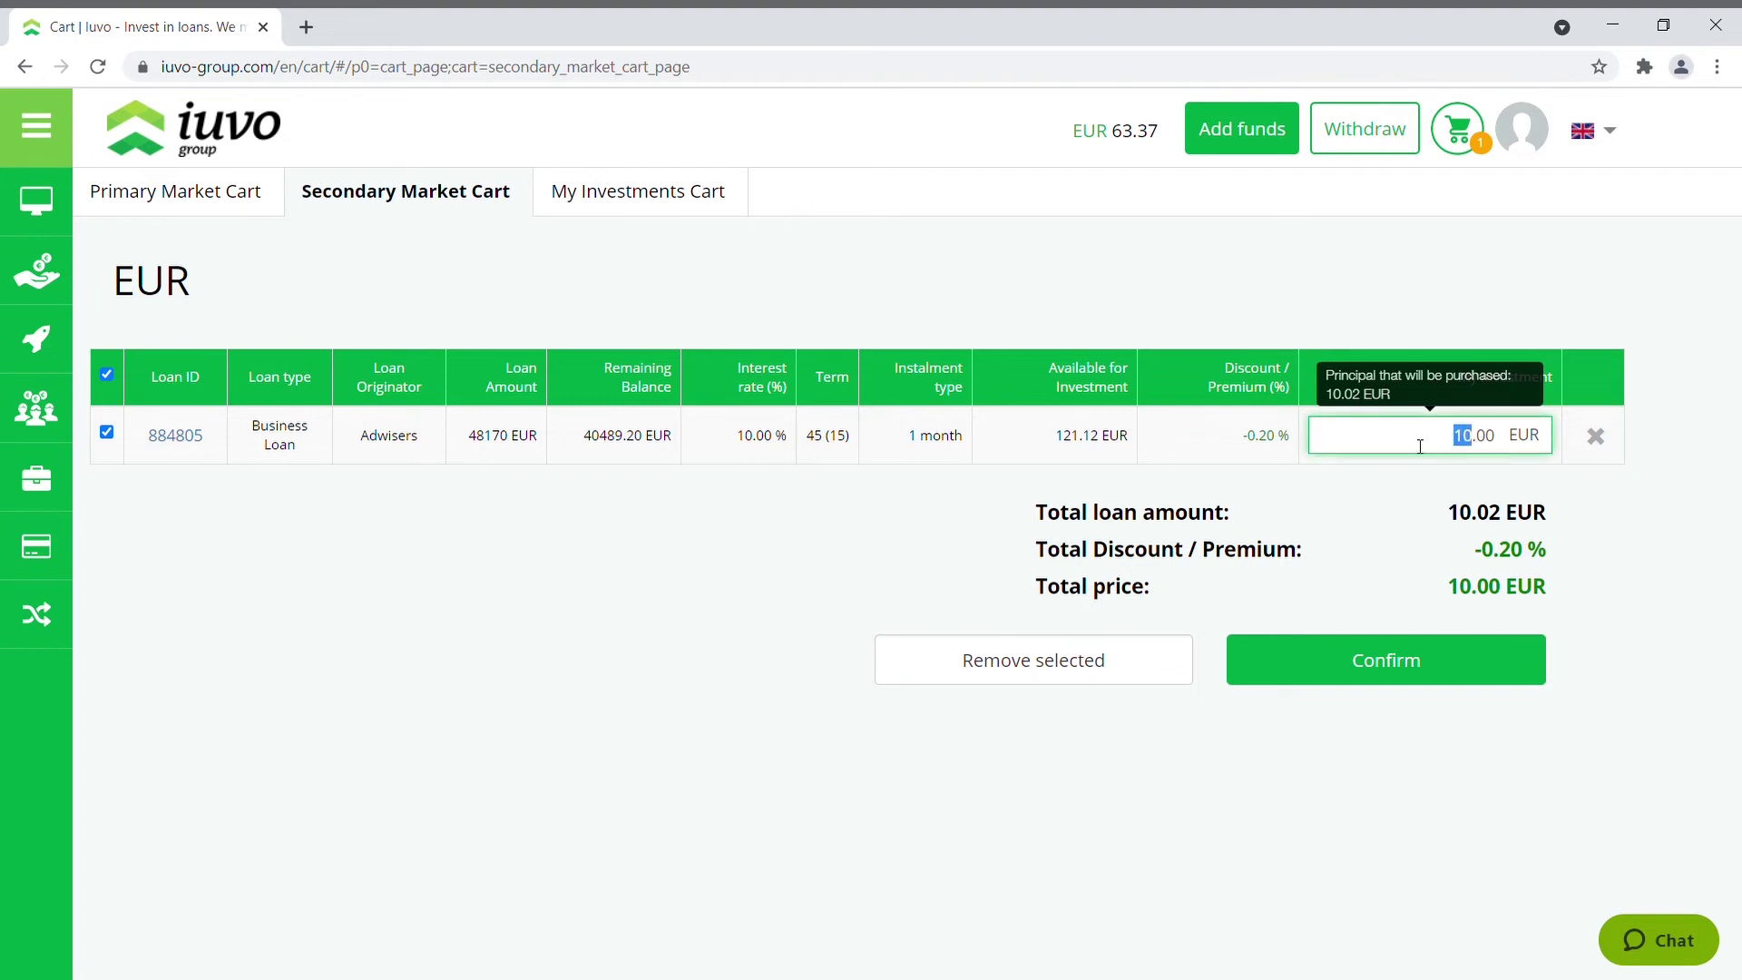
text(9)
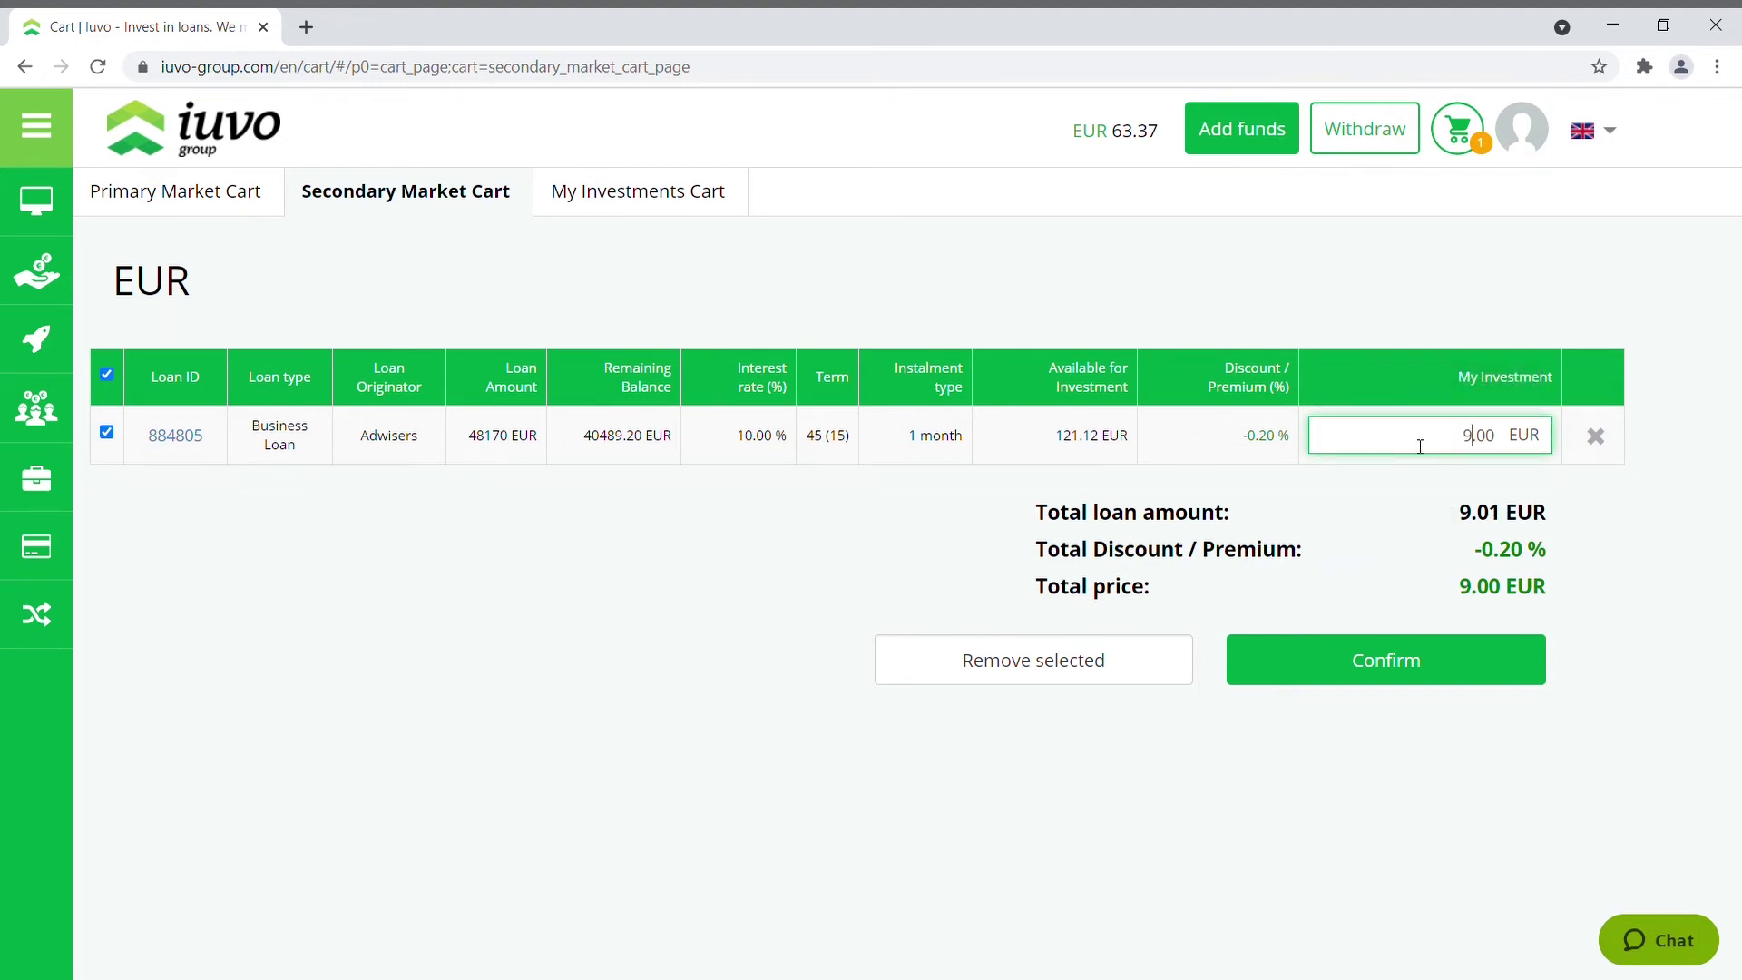
drag(1546, 519, 1472, 521)
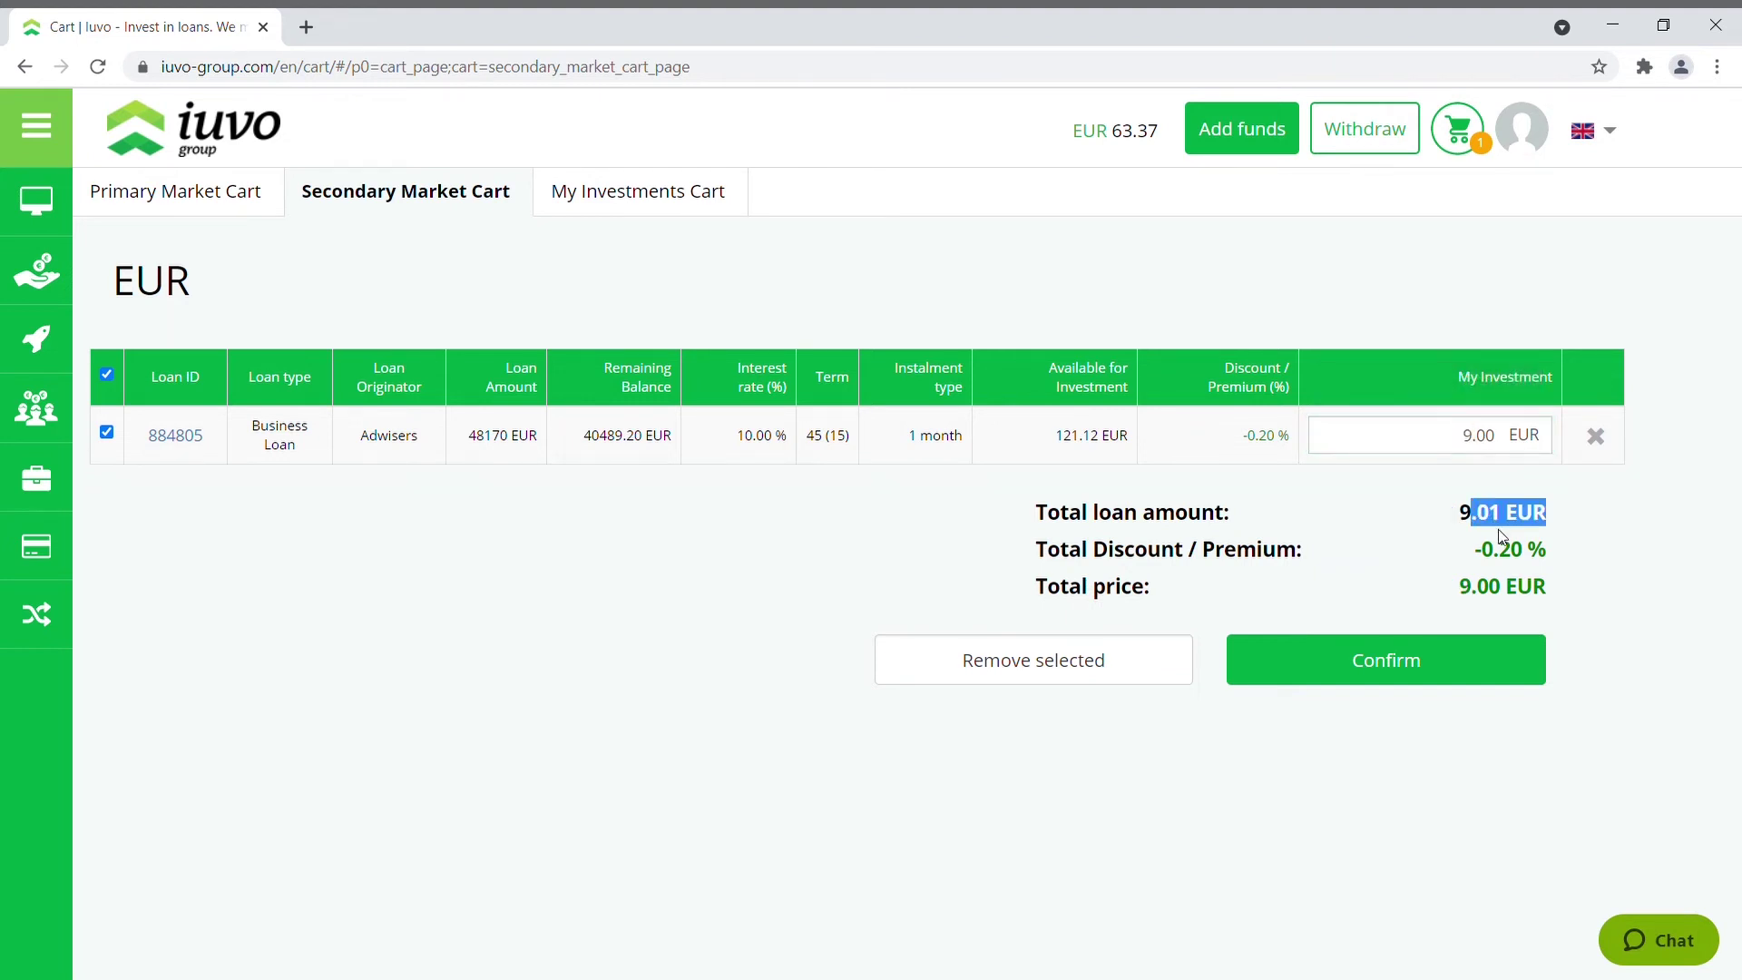
Return to the secondary market and filter its loan list by EUR currency
click(1445, 517)
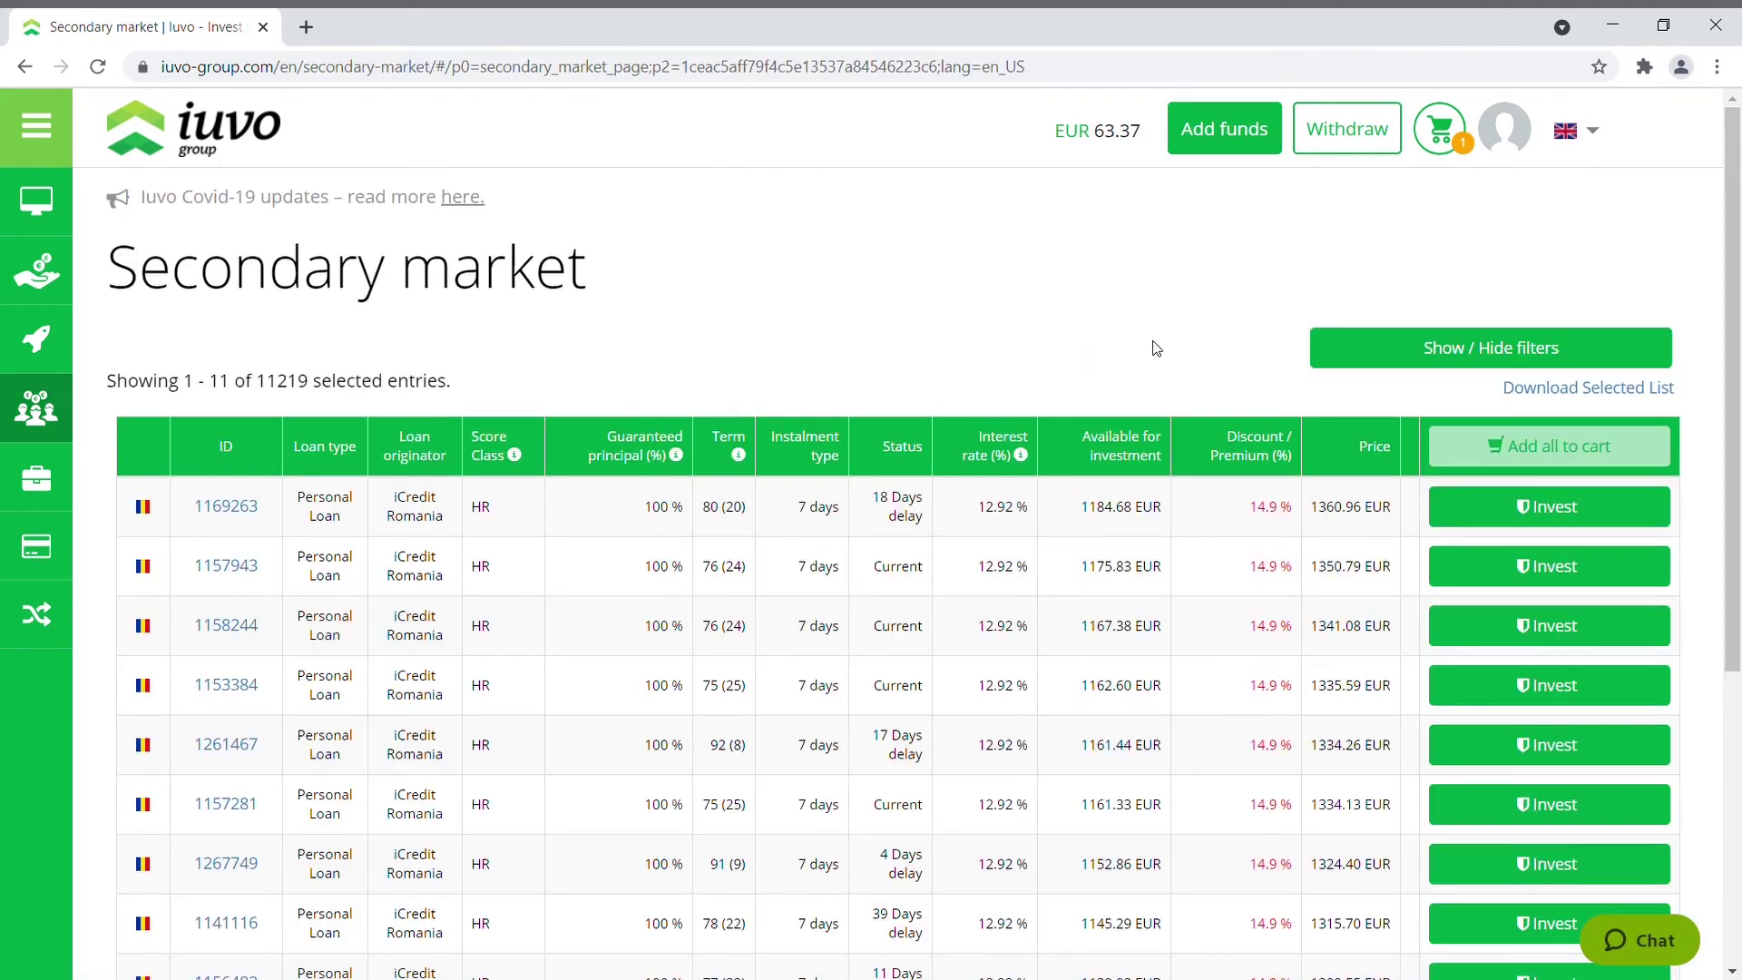
click(1363, 343)
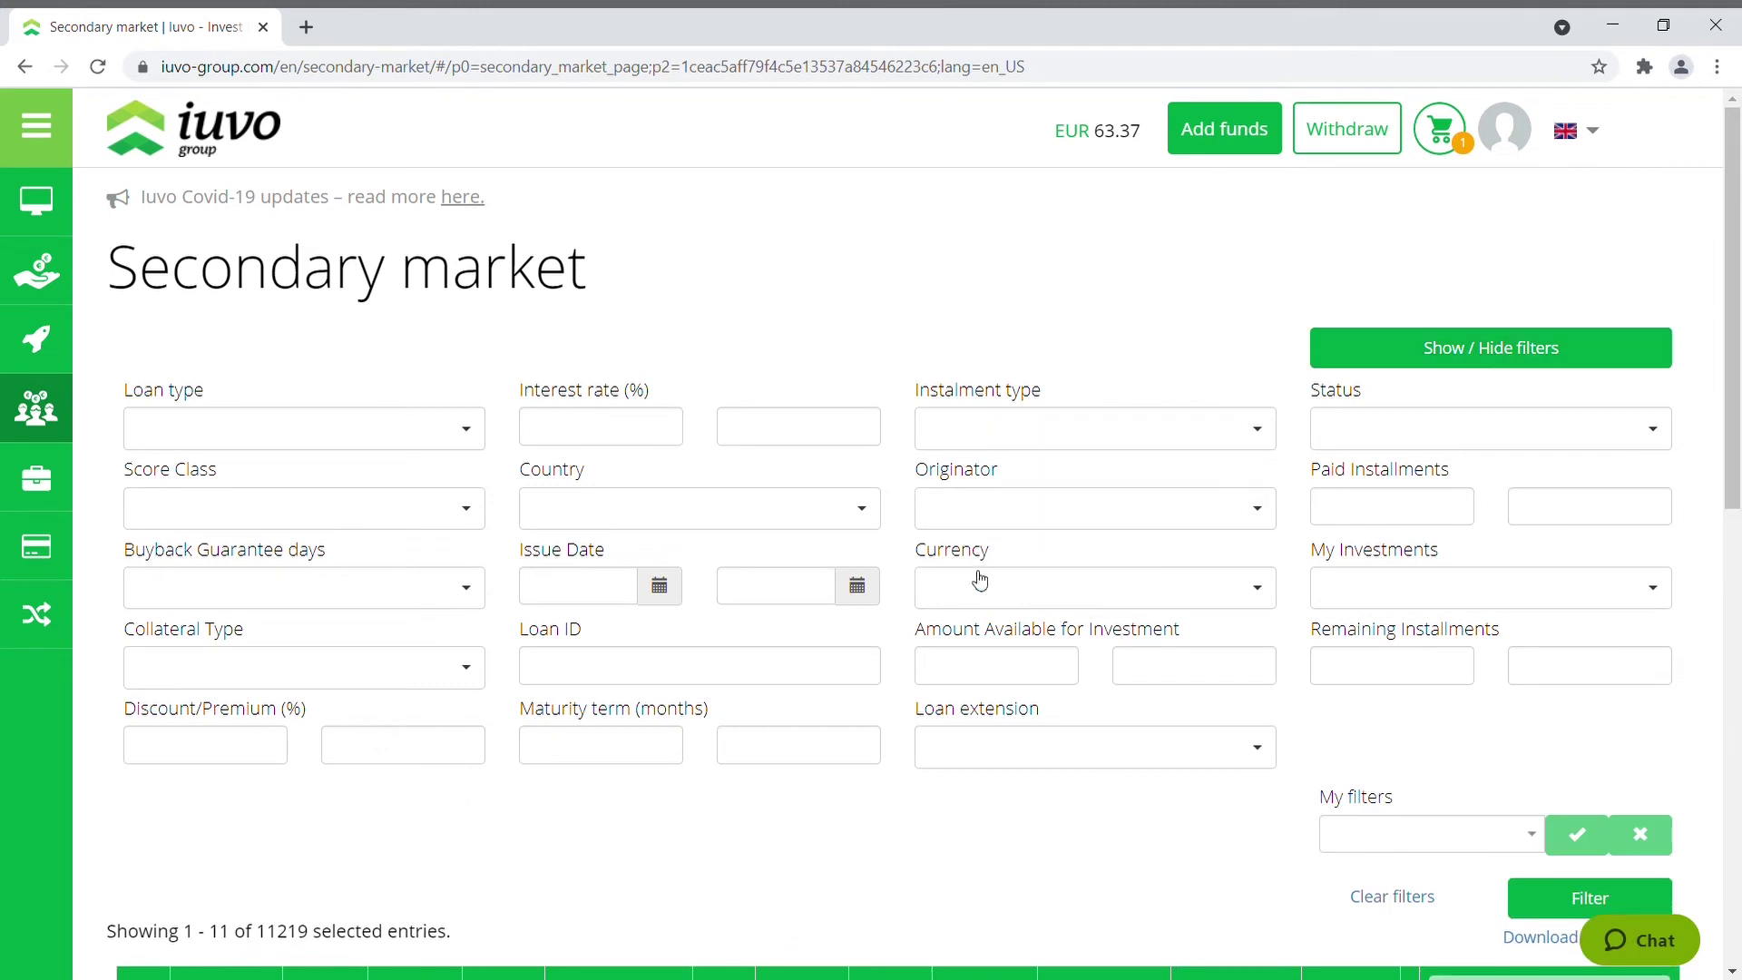
click(978, 585)
click(979, 630)
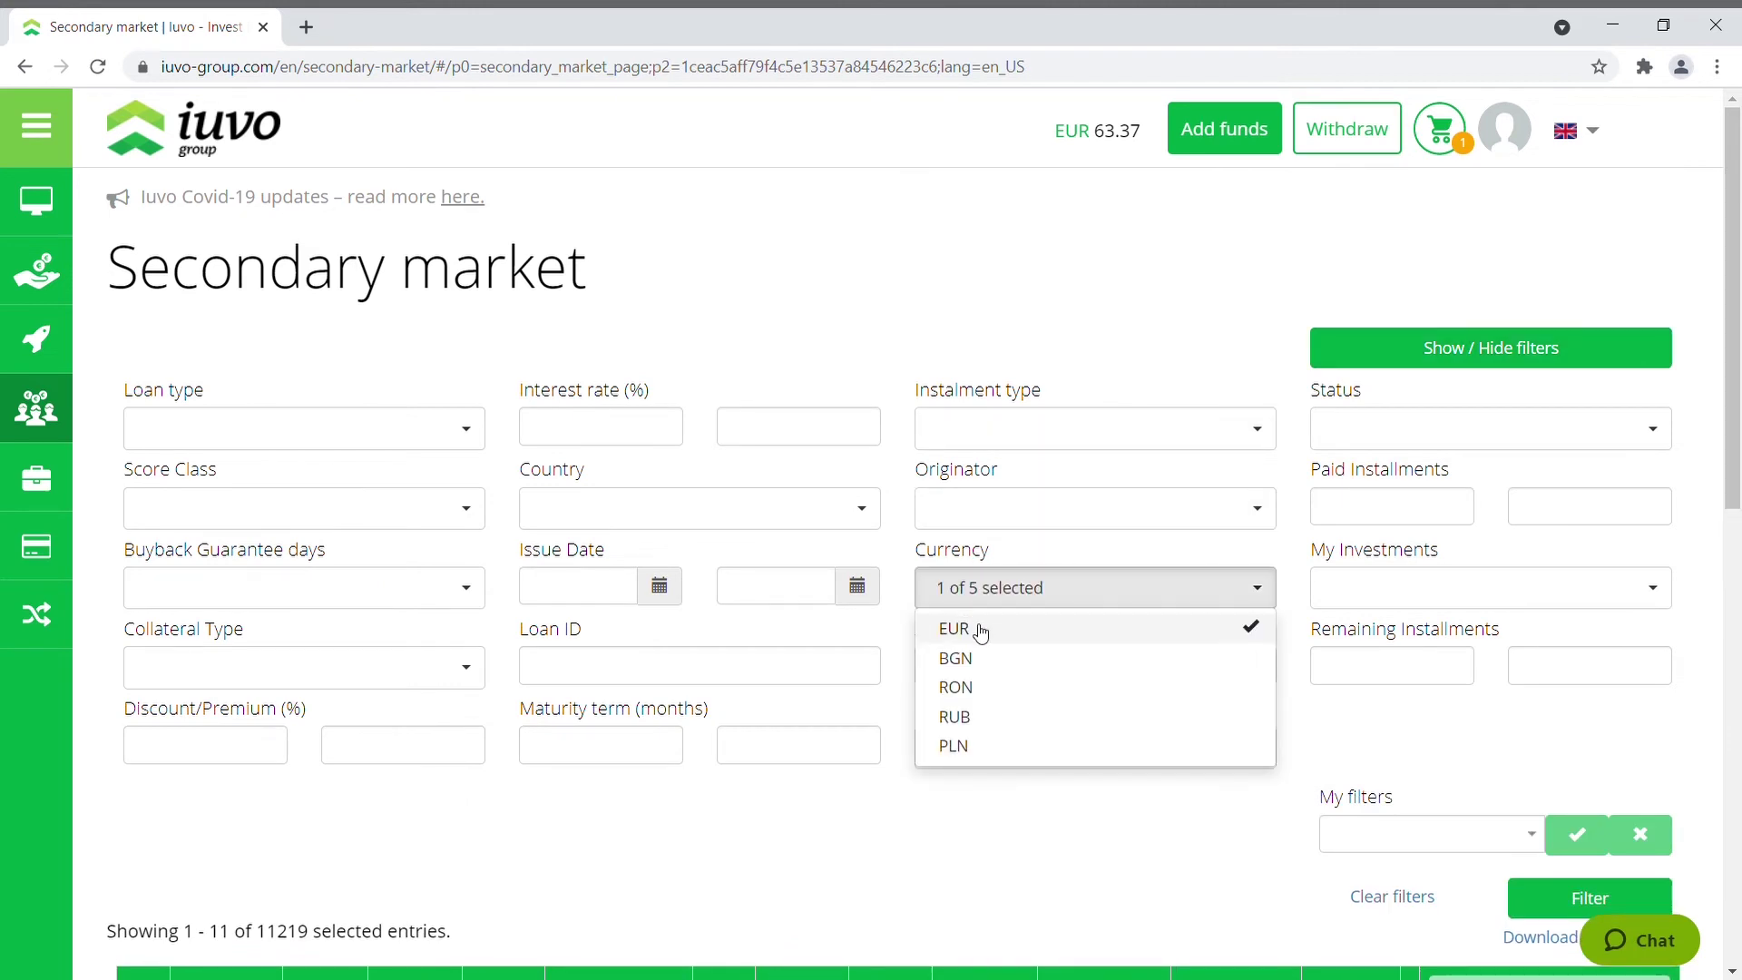
click(922, 346)
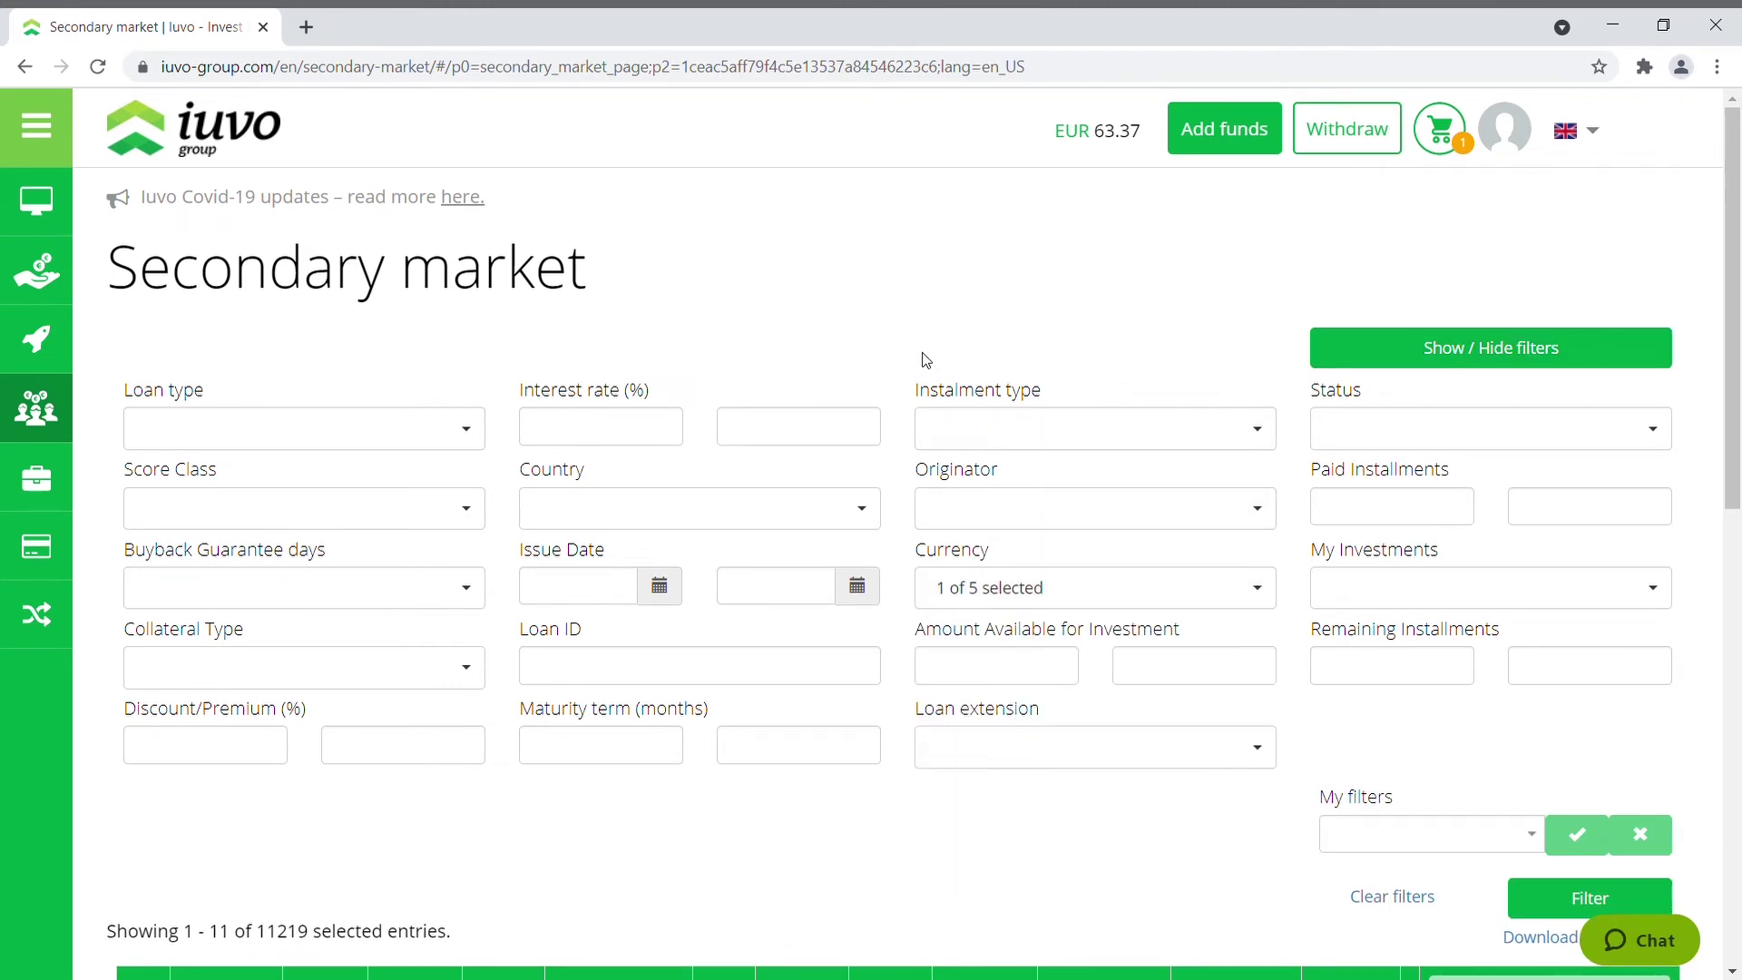
click(245, 744)
scroll(1526, 667, down, 2)
click(1525, 668)
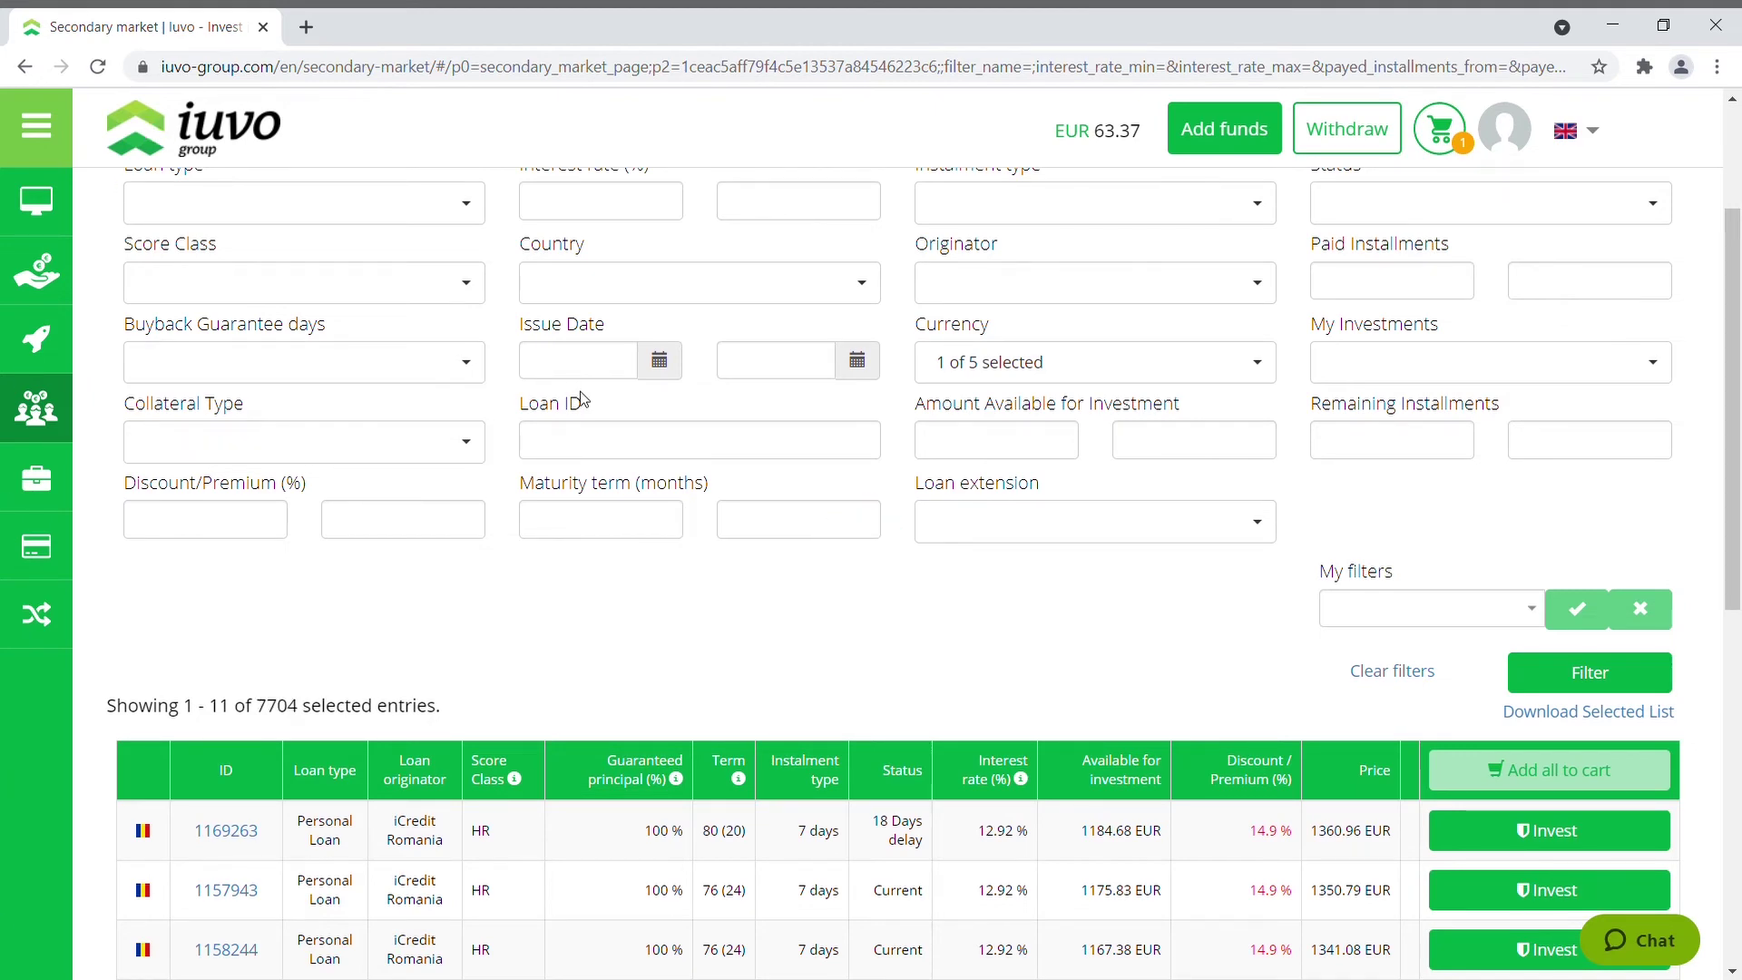
scroll(589, 402, down, 1)
scroll(616, 413, down, 2)
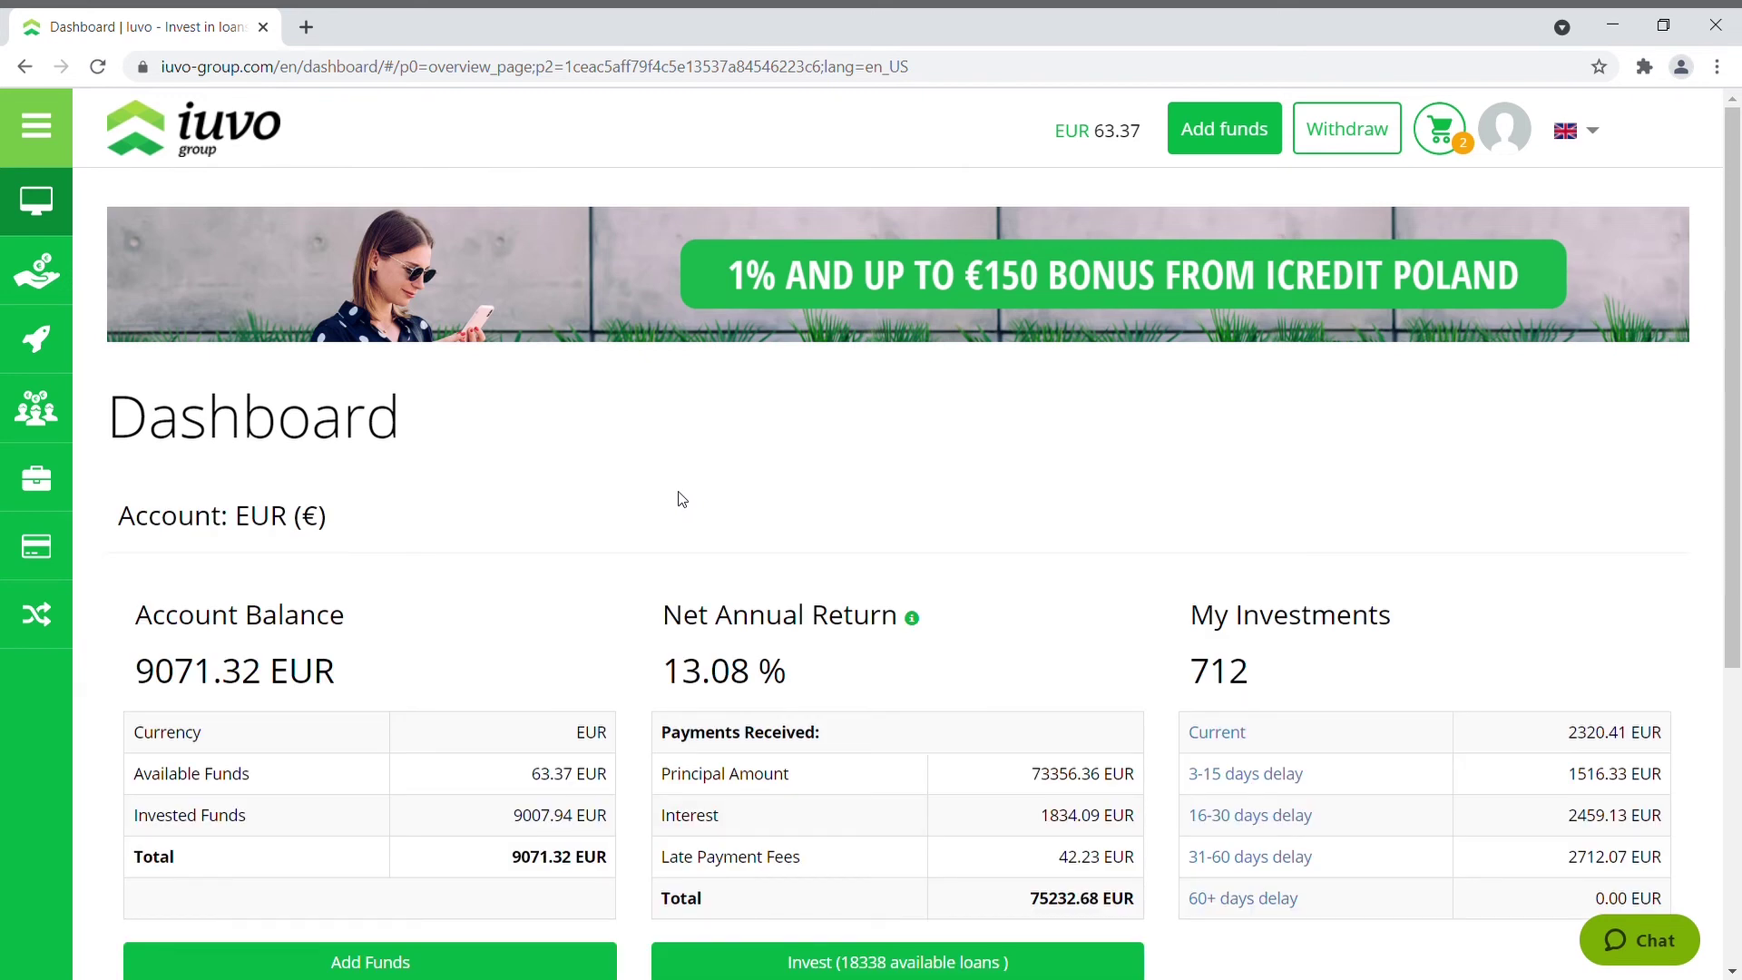
Look over the account overview on the dashboard and open the support chat
scroll(1036, 639, down, 2)
scroll(1040, 626, up, 2)
click(1630, 927)
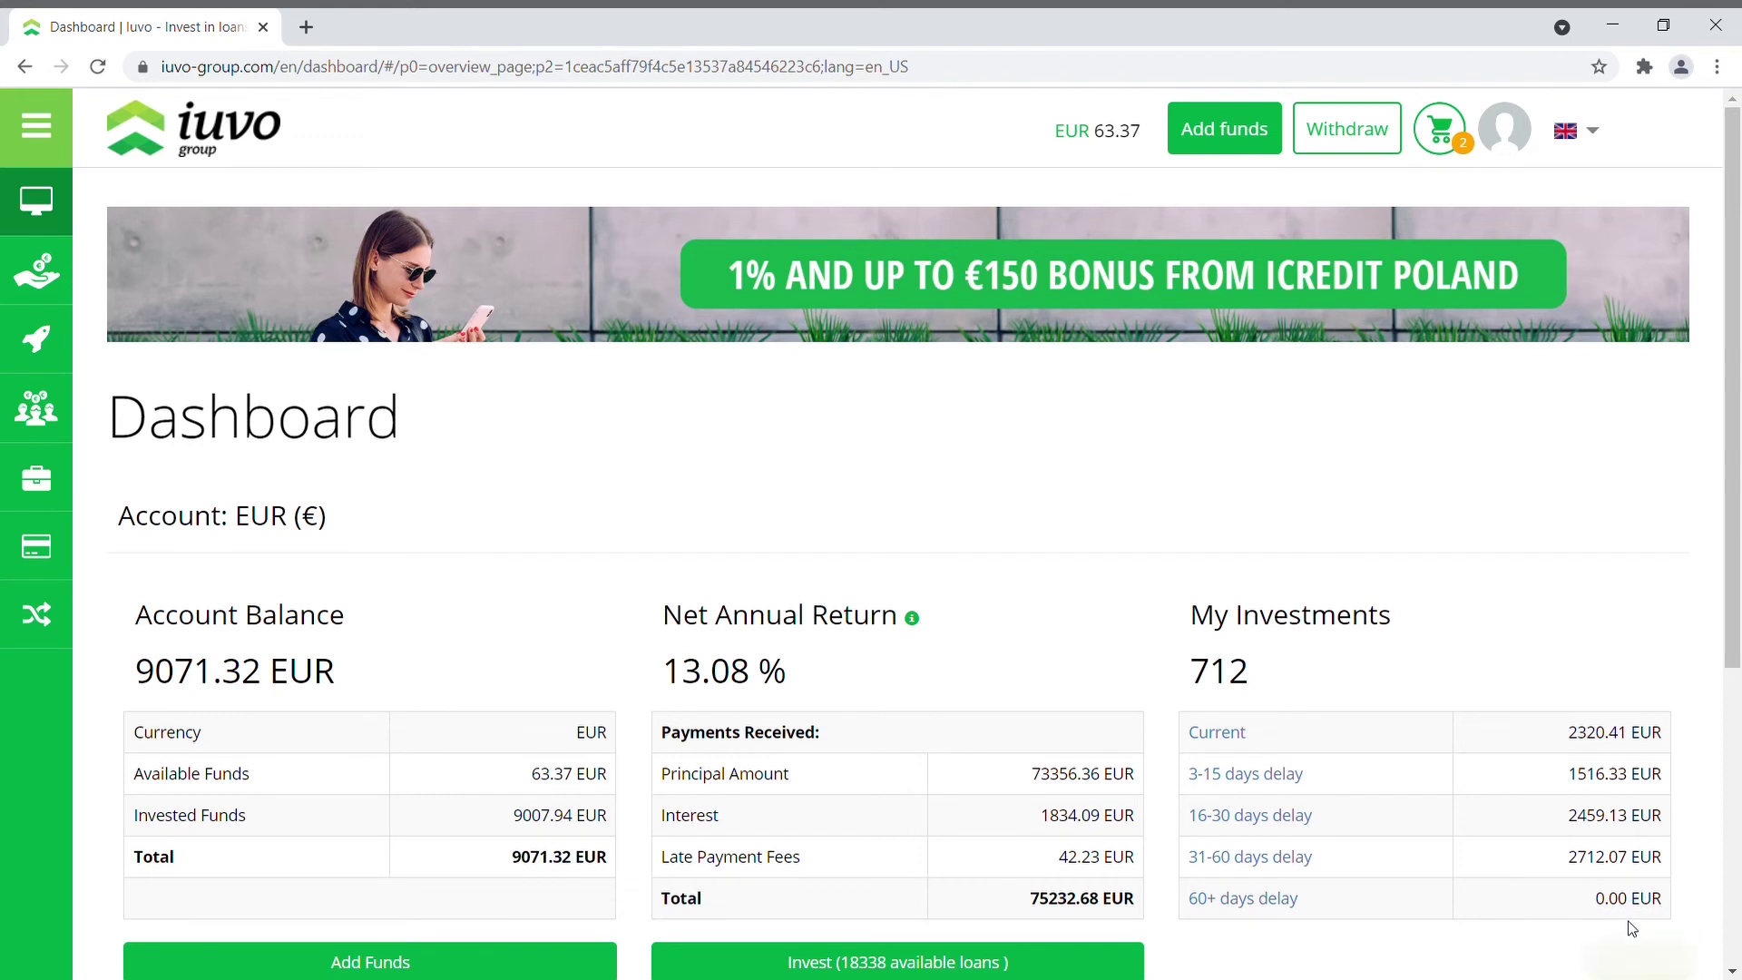